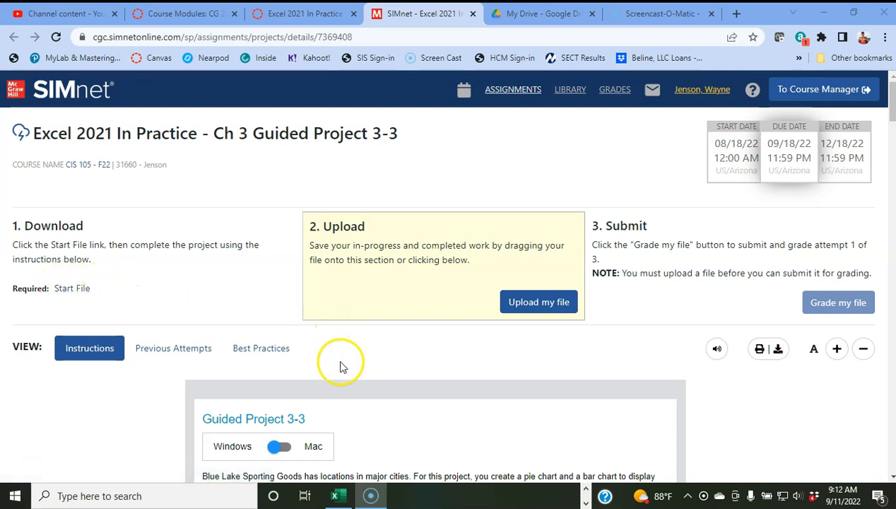
# Step: Switch from Chrome to the BlueLake-03 workbook window in Excel
pyautogui.click(336, 498)
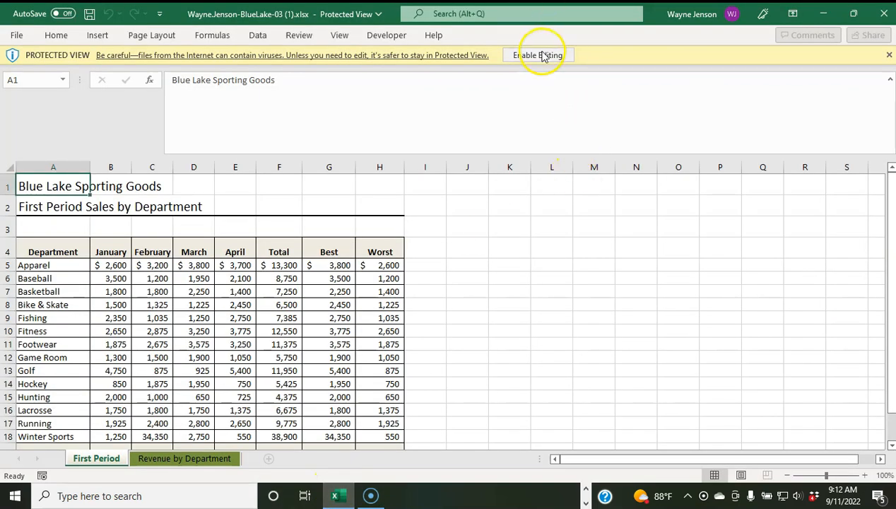
# Step: Enable editing on the Blue Lake workbook and go to the Revenue by Department sheet
pyautogui.click(540, 56)
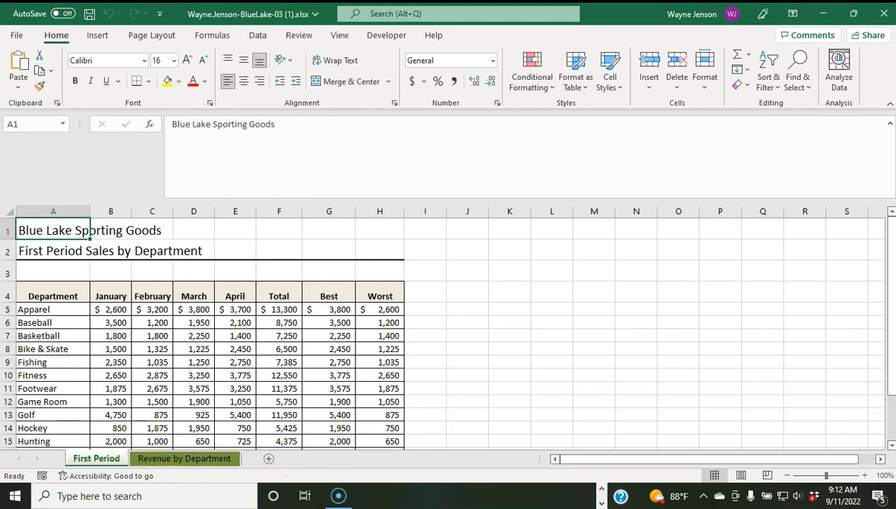
pyautogui.click(623, 277)
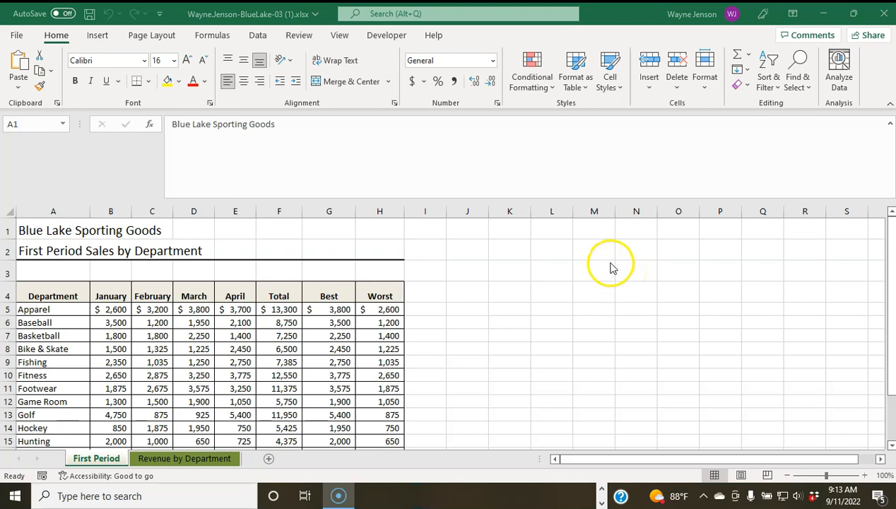
pyautogui.click(185, 459)
pyautogui.click(184, 459)
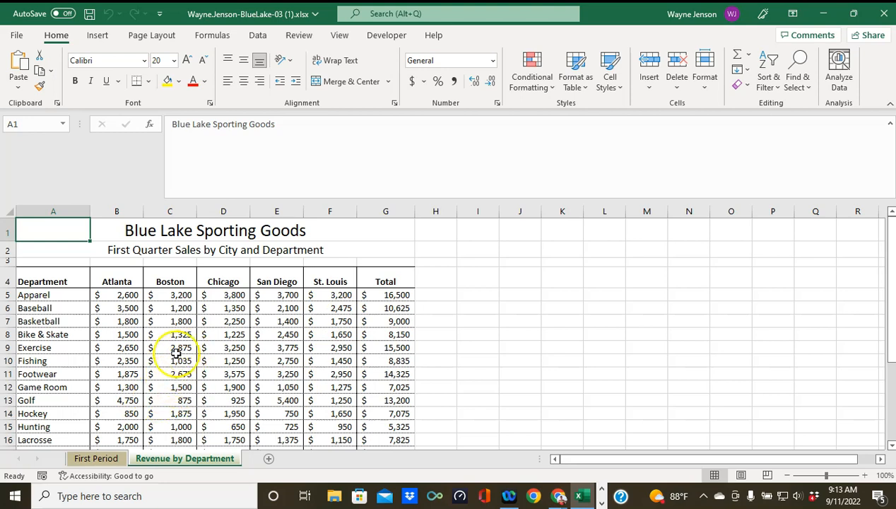
# Step: Select the city headers A4:F4 plus the Golf row A13:F13 as chart data
pyautogui.moveTo(51, 279); pyautogui.dragTo(309, 279)
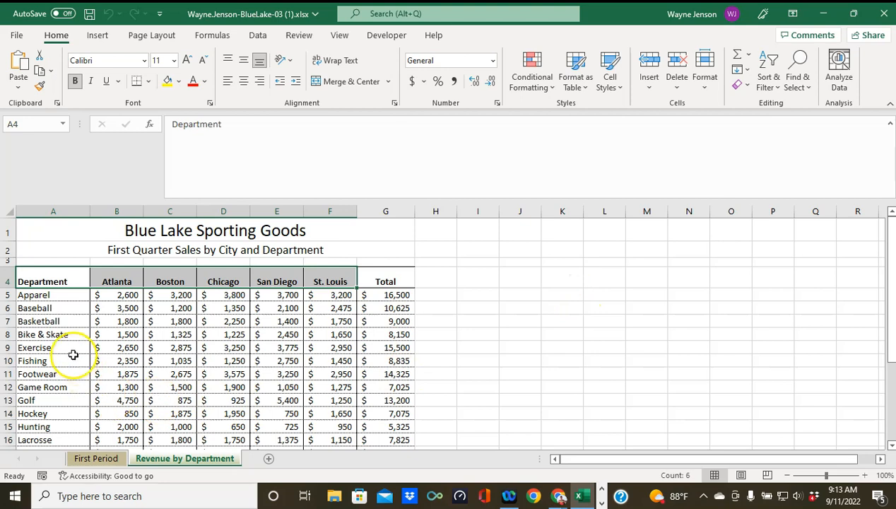
pyautogui.moveTo(48, 402); pyautogui.dragTo(310, 400)
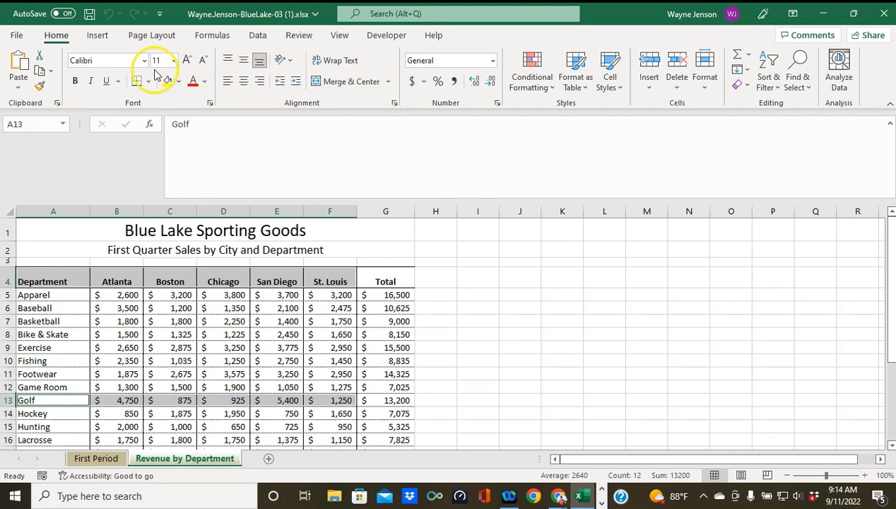
pyautogui.click(97, 37)
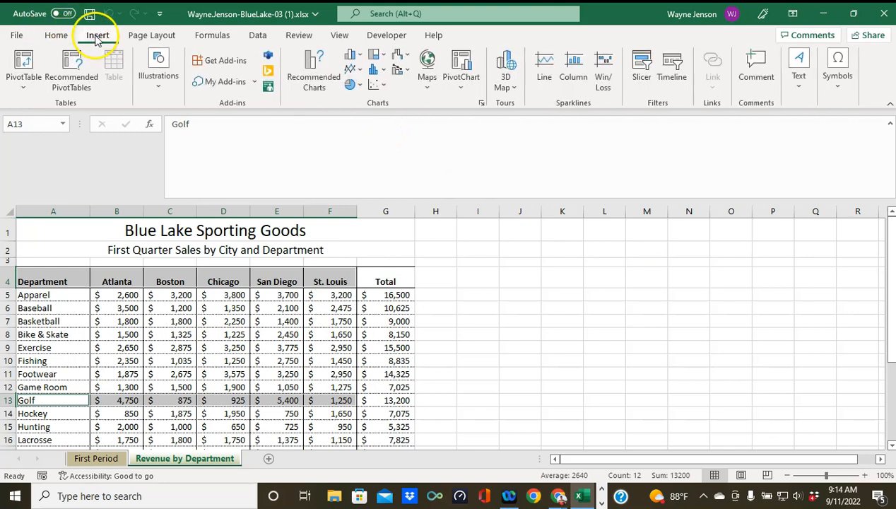
# Step: Insert a 3-D Pie chart of Golf sales across the five cities
pyautogui.click(351, 88)
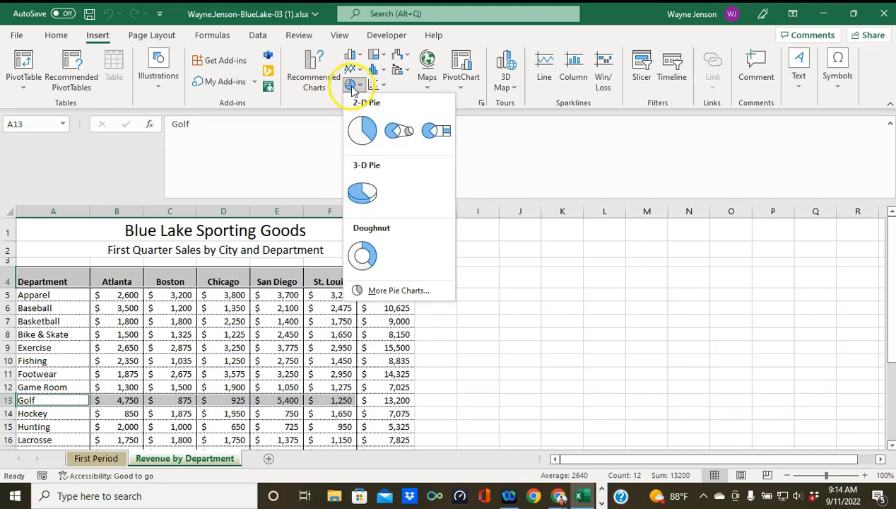
pyautogui.click(362, 190)
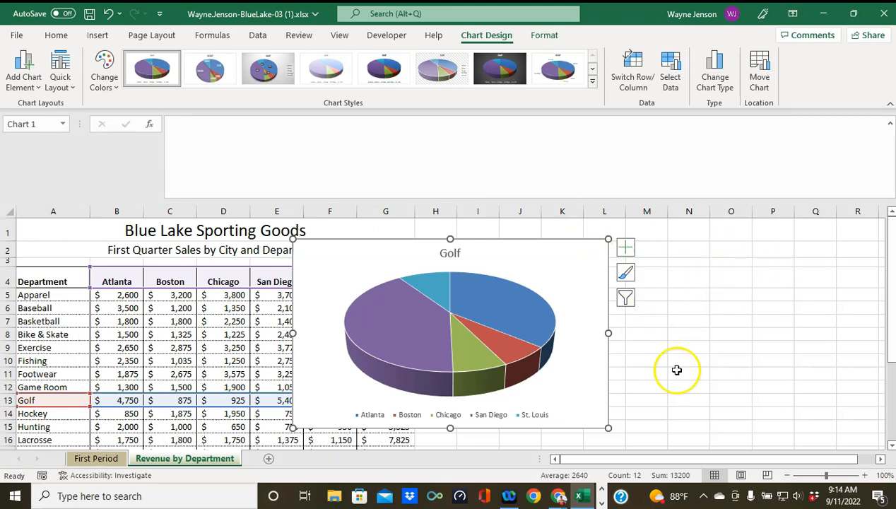
pyautogui.click(546, 278)
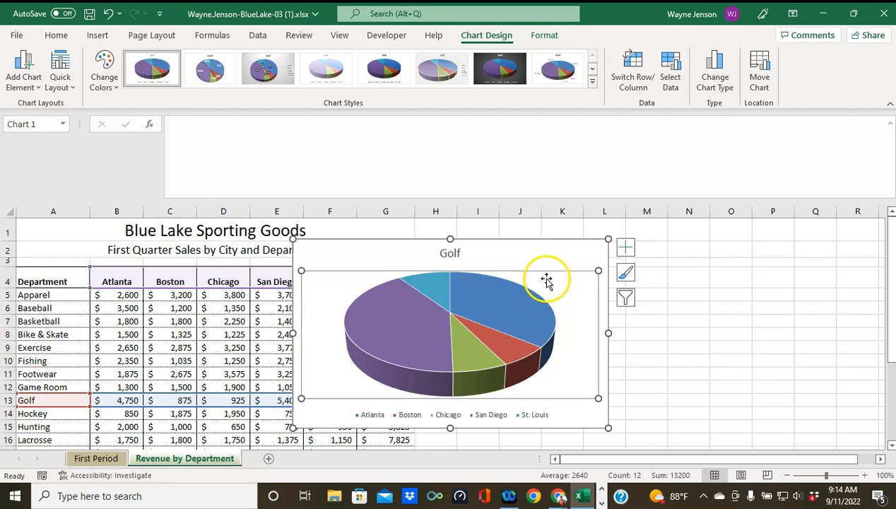
pyautogui.click(545, 246)
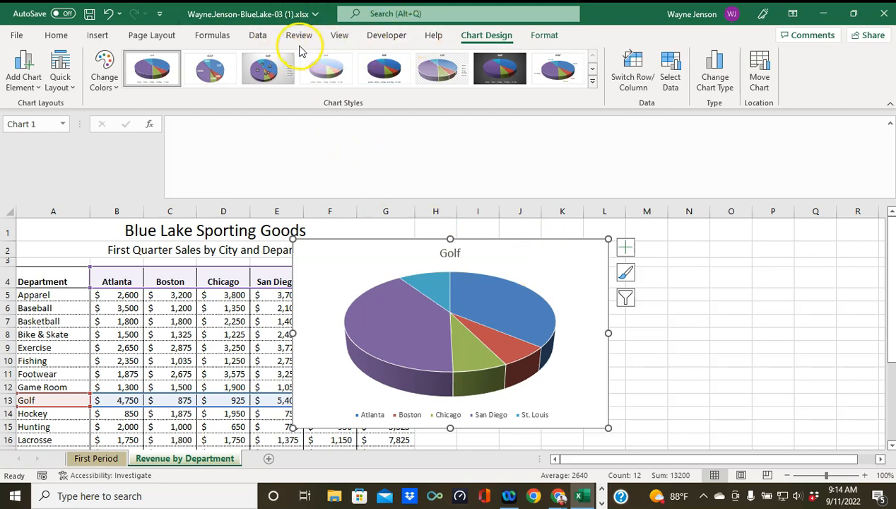
# Step: Apply chart Style 3 to the Golf pie for percentage labels and a right legend
pyautogui.click(593, 83)
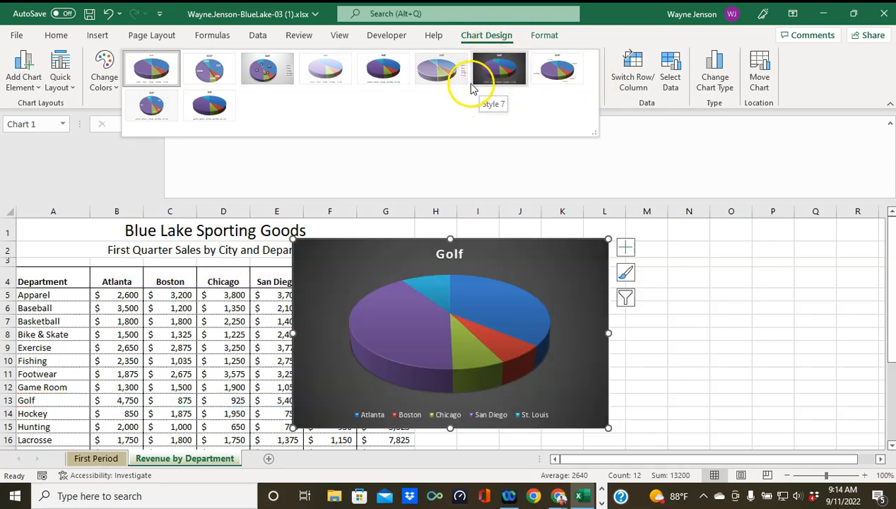
pyautogui.click(258, 74)
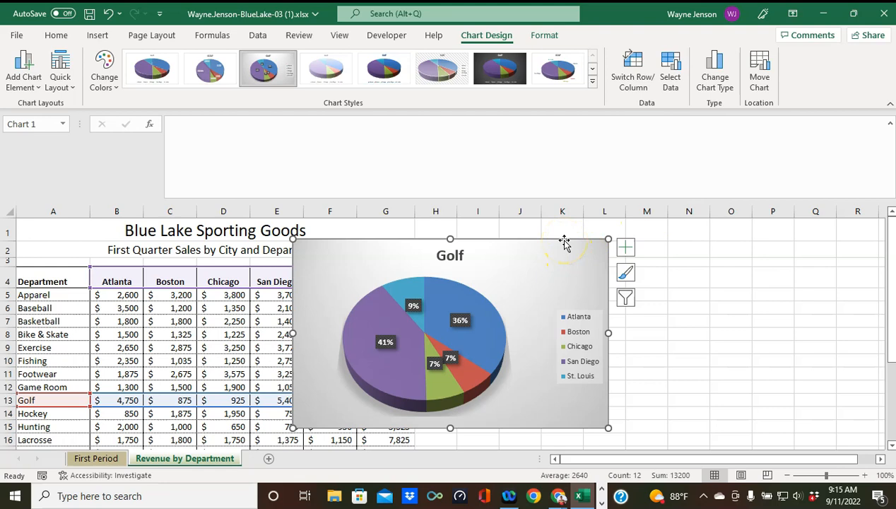
pyautogui.click(536, 240)
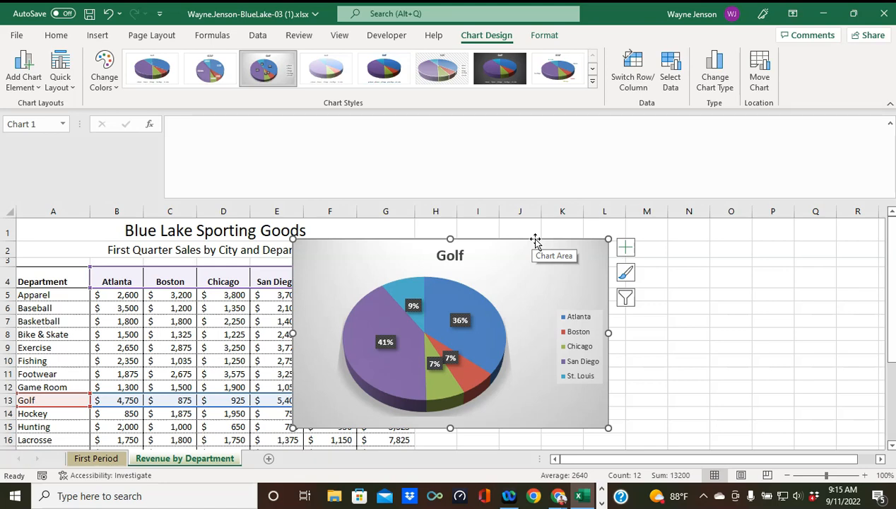
# Step: Move the Golf pie chart to column H and enlarge it to span columns H through Q
pyautogui.moveTo(535, 240)
pyautogui.mouseDown()
pyautogui.moveTo(649, 253)
pyautogui.moveTo(676, 276)
pyautogui.moveTo(650, 266)
pyautogui.mouseUp()
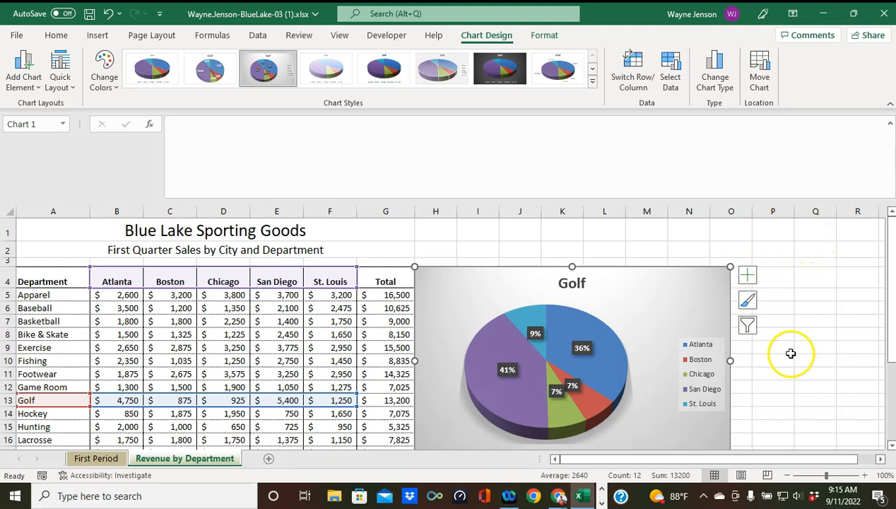
pyautogui.scroll(-1, 766, 385)
pyautogui.scroll(-1, 765, 386)
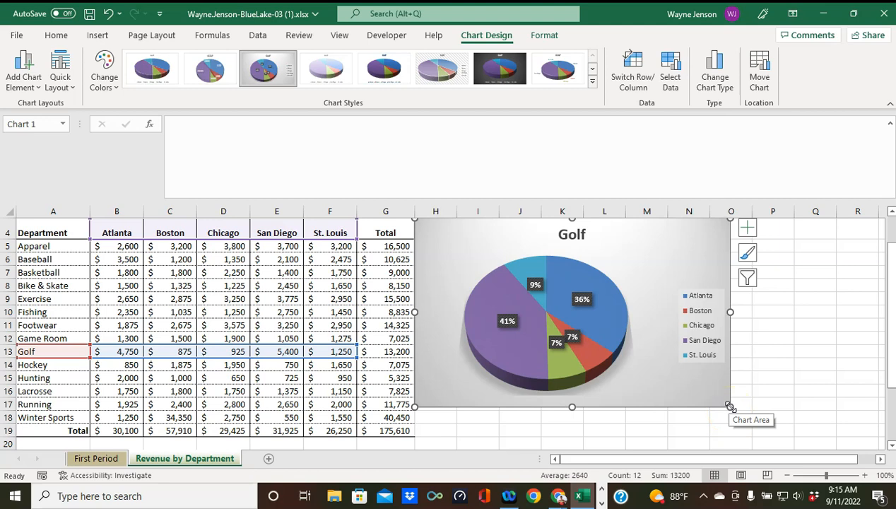
pyautogui.moveTo(730, 406); pyautogui.dragTo(834, 434)
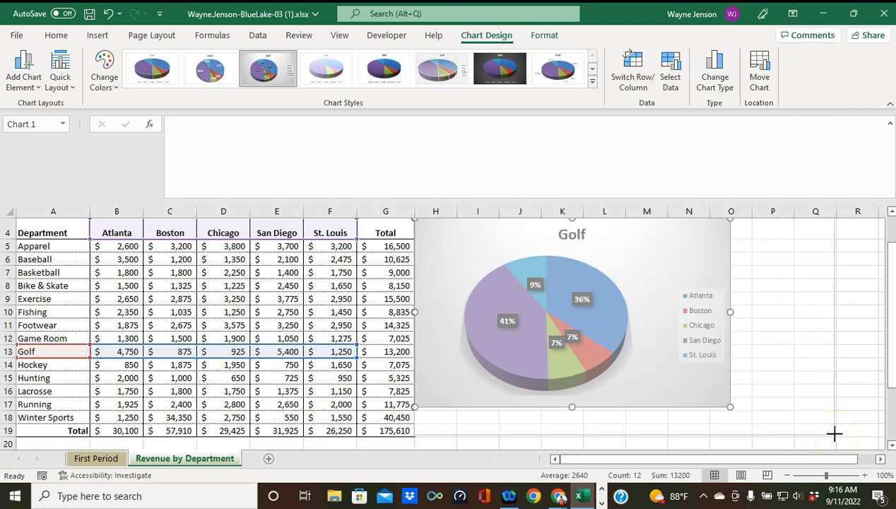
pyautogui.moveTo(834, 433); pyautogui.dragTo(835, 434)
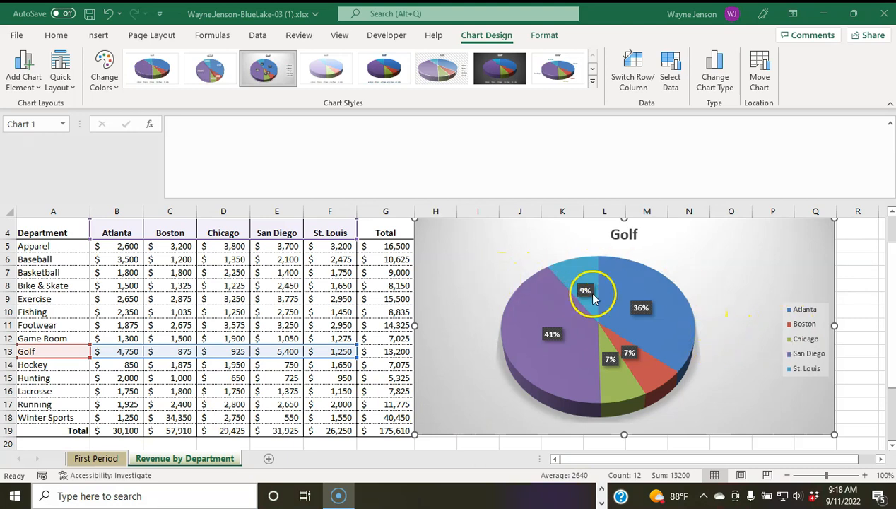
# Step: Open the chart formatting pane with Ctrl+1 and select only the San Diego slice
pyautogui.moveTo(619, 287)
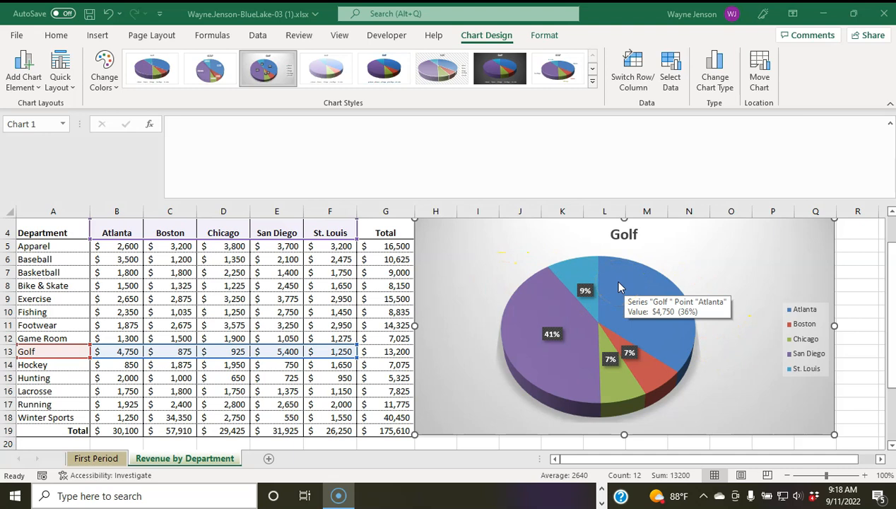
pyautogui.hotkey('ctrl', '1')
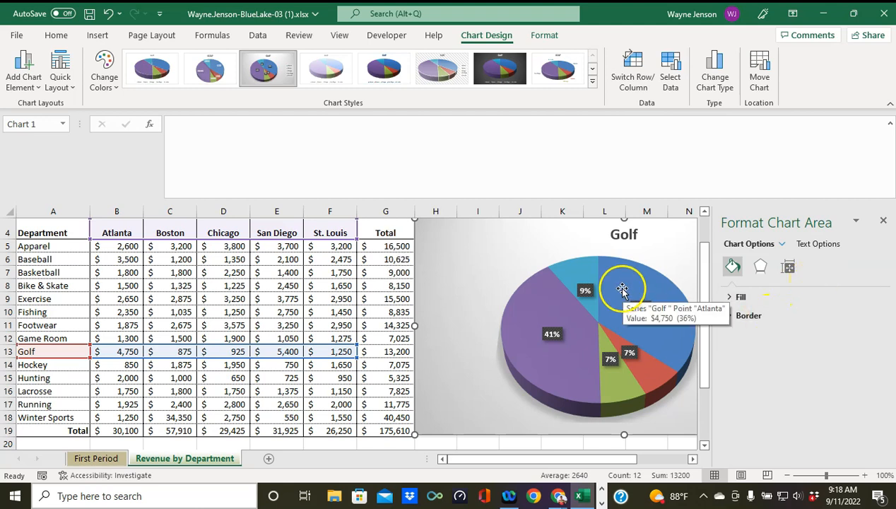
pyautogui.moveTo(571, 271)
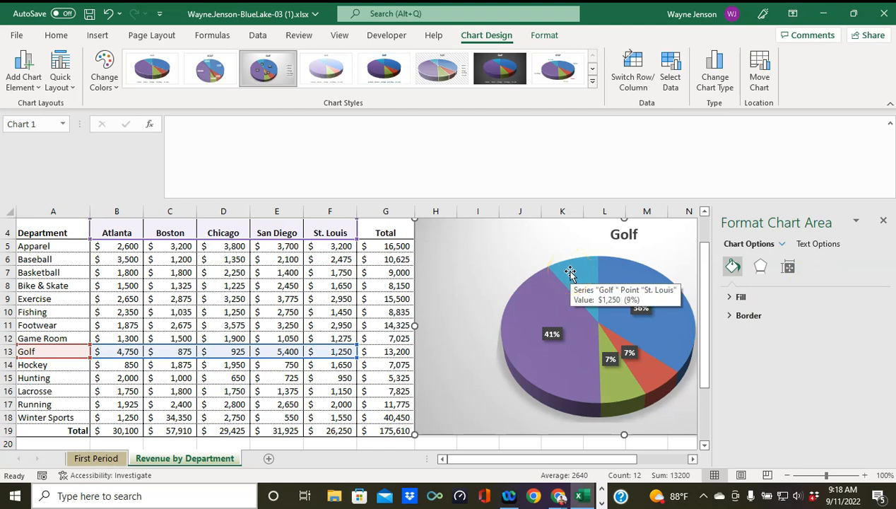
pyautogui.moveTo(525, 346)
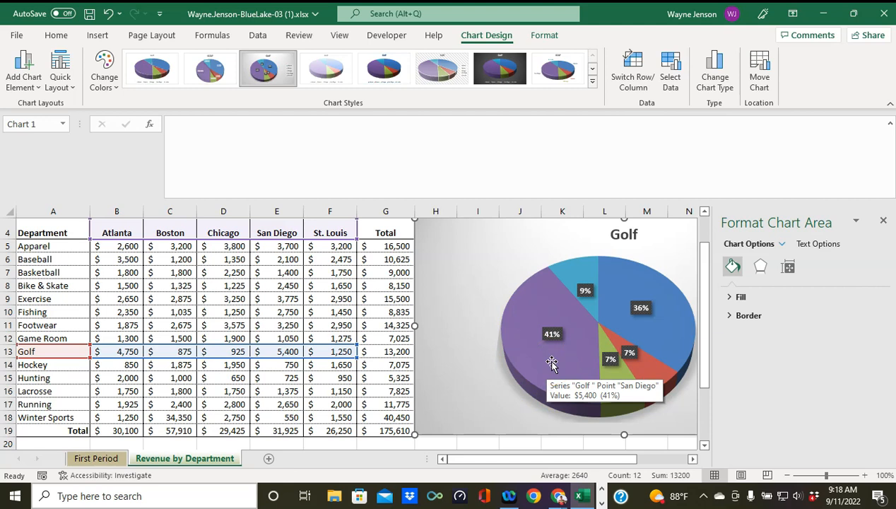
pyautogui.click(553, 363)
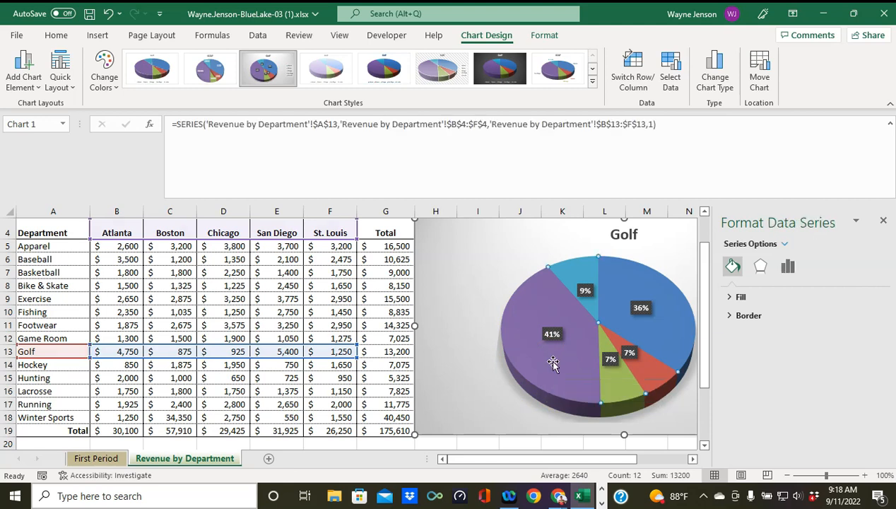
pyautogui.click(554, 363)
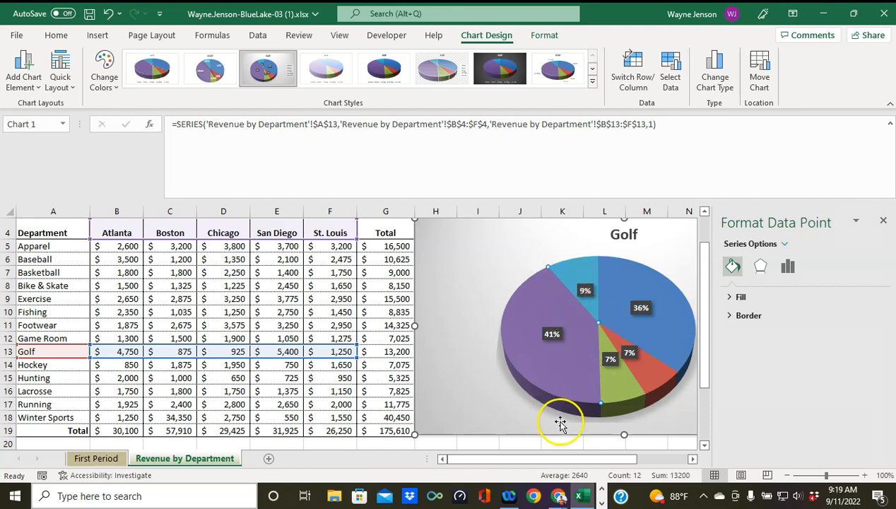
pyautogui.click(610, 364)
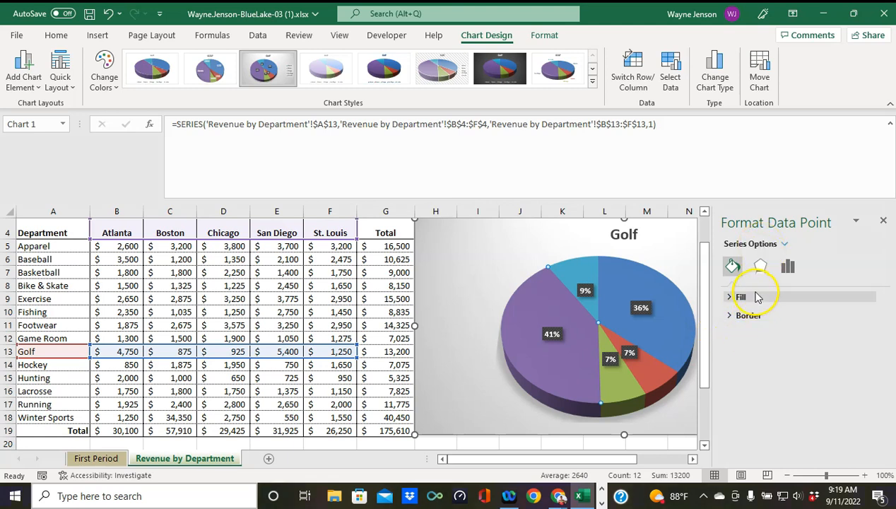
# Step: Set the San Diego slice's point explosion to 10%
pyautogui.click(788, 267)
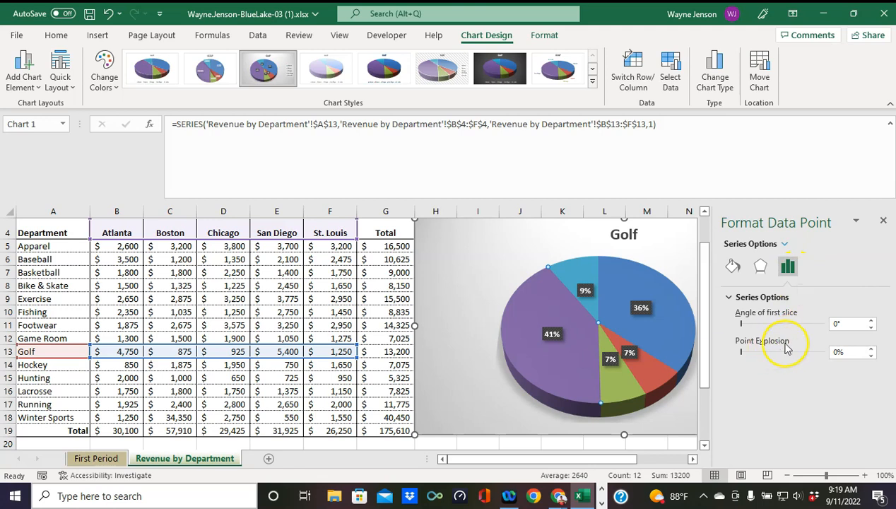
pyautogui.click(872, 349)
pyautogui.click(872, 349)
pyautogui.click(872, 349)
pyautogui.click(872, 349)
pyautogui.click(872, 349)
pyautogui.click(872, 349)
pyautogui.click(872, 350)
pyautogui.click(872, 349)
pyautogui.click(872, 349)
pyautogui.click(872, 349)
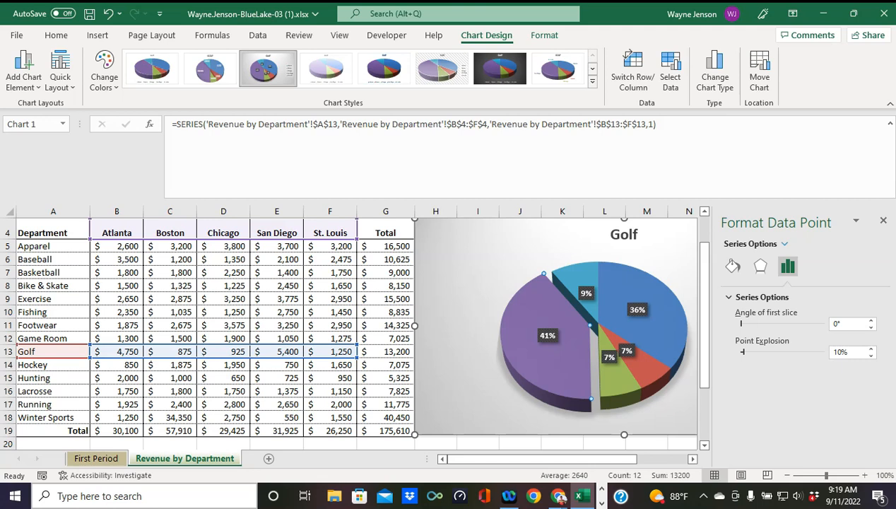
pyautogui.click(882, 220)
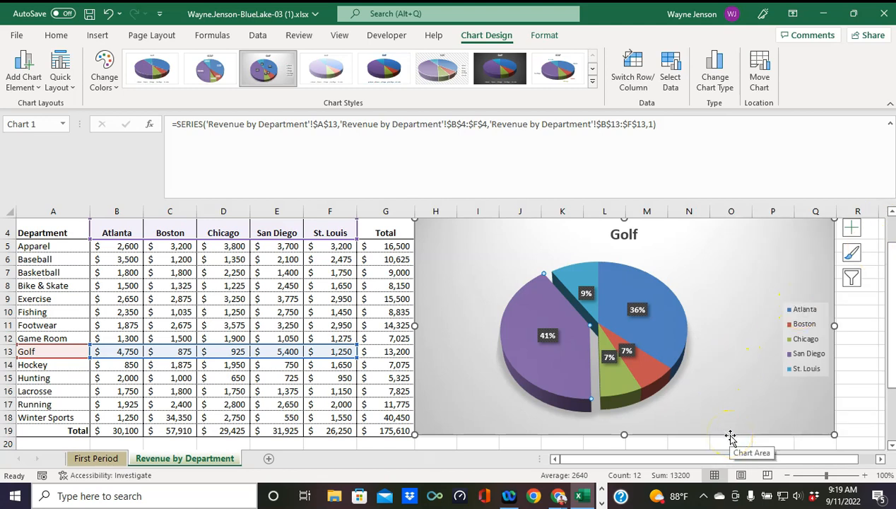
# Step: Open the Golf pie chart's Data Labels More Options from Chart Elements
pyautogui.click(731, 437)
pyautogui.click(610, 357)
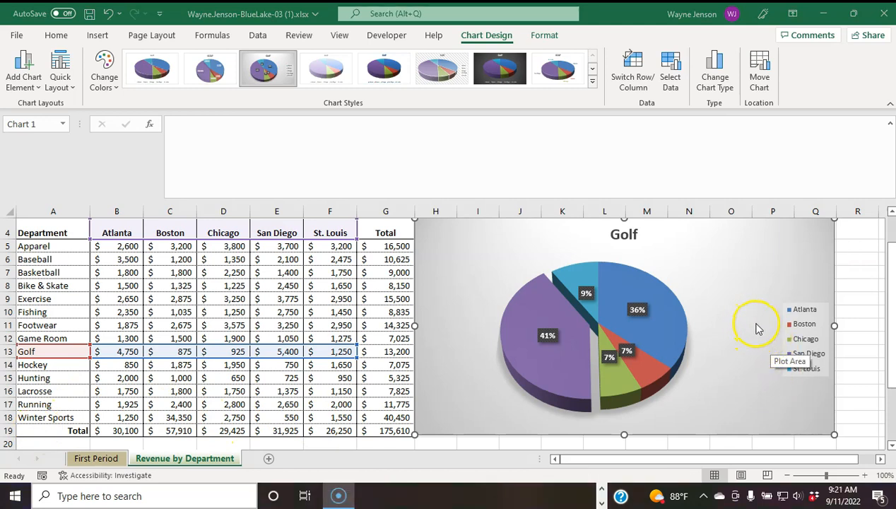
pyautogui.scroll(1, 759, 320)
pyautogui.scroll(-1, 757, 318)
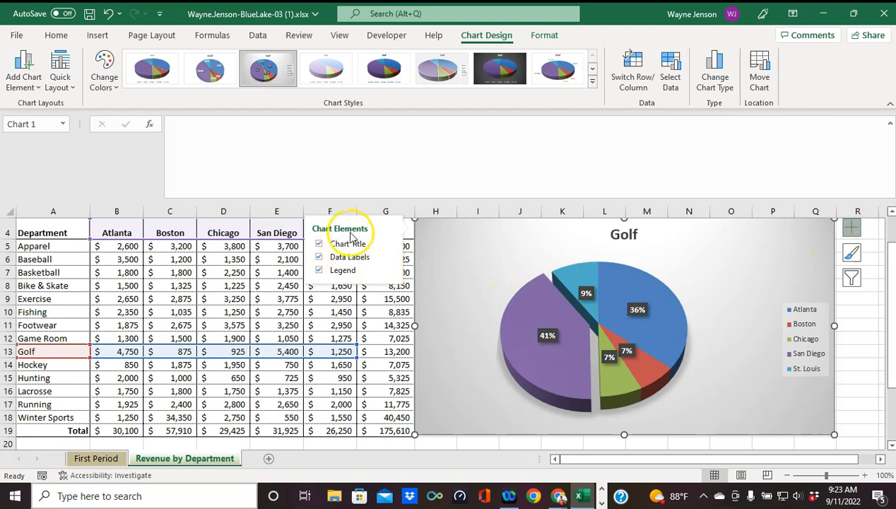
pyautogui.click(389, 260)
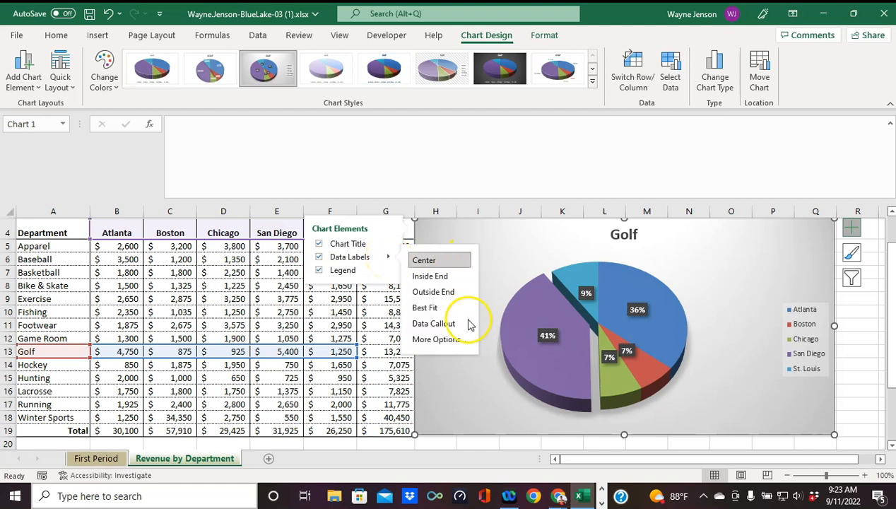
pyautogui.click(443, 345)
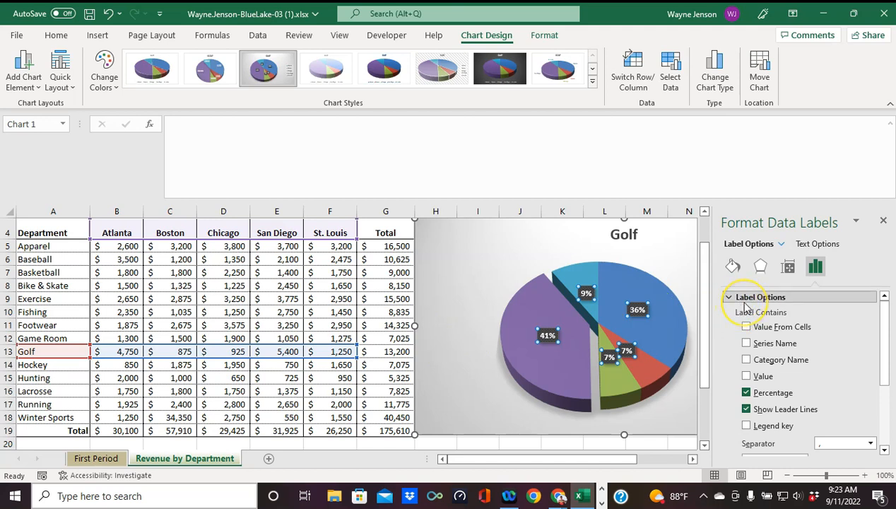
# Step: Add Category Name to the pie labels with a (space) separator before the percentage
pyautogui.click(746, 360)
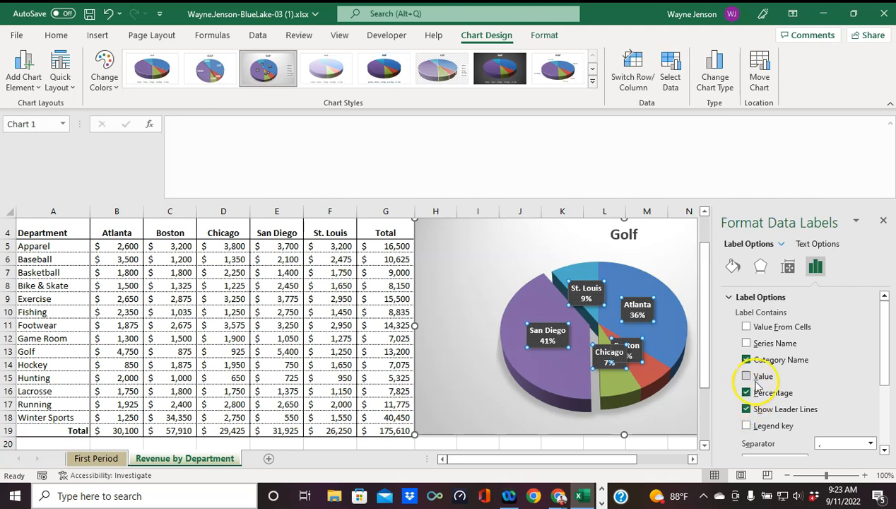
pyautogui.scroll(-1, 804, 386)
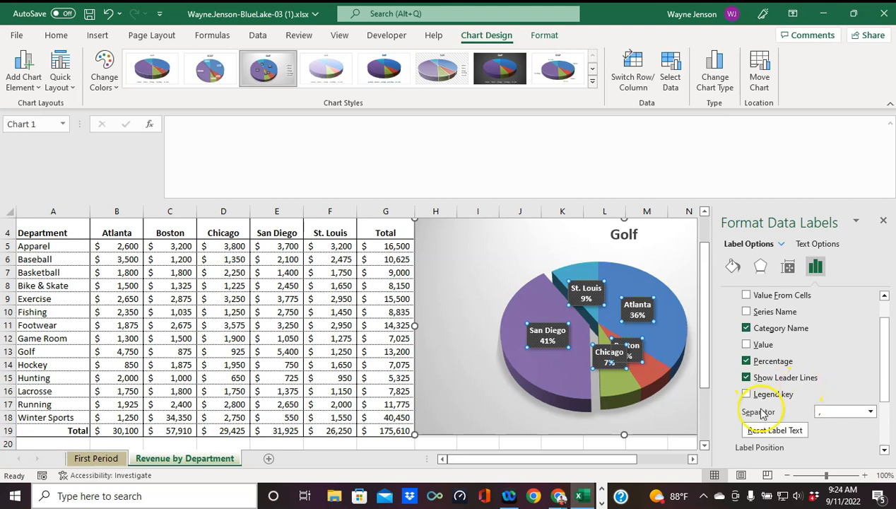
pyautogui.click(872, 412)
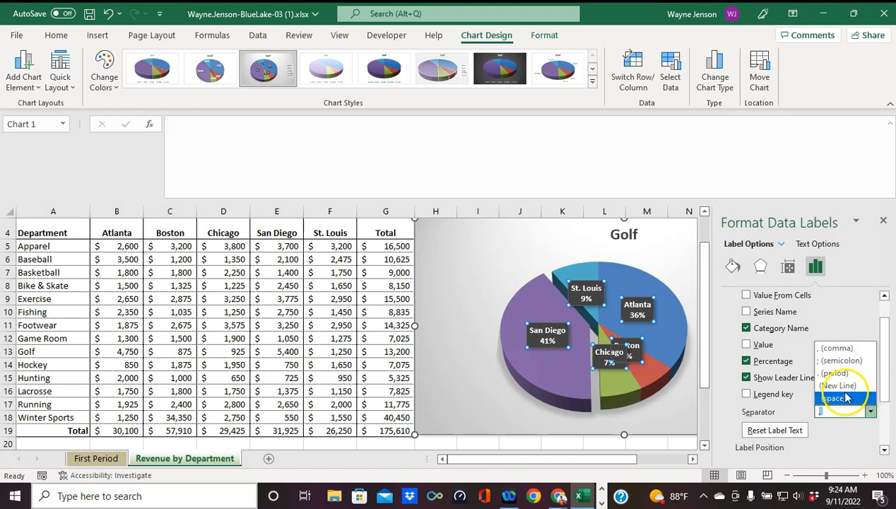
pyautogui.click(851, 397)
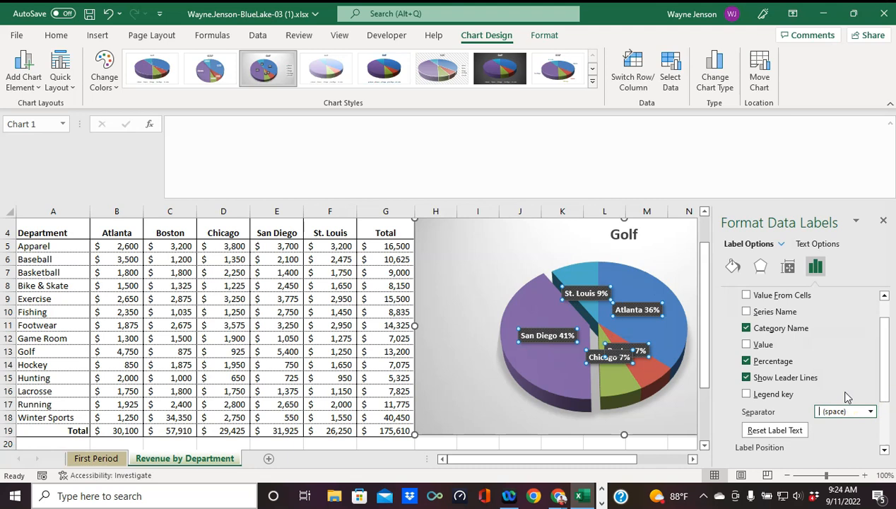
pyautogui.click(733, 269)
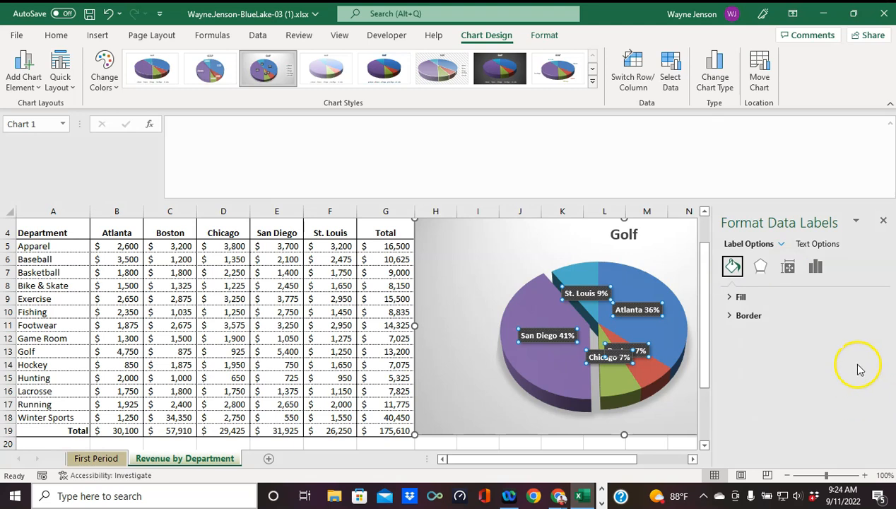
# Step: Give the data labels No fill and close the Format Data Labels pane
pyautogui.click(732, 298)
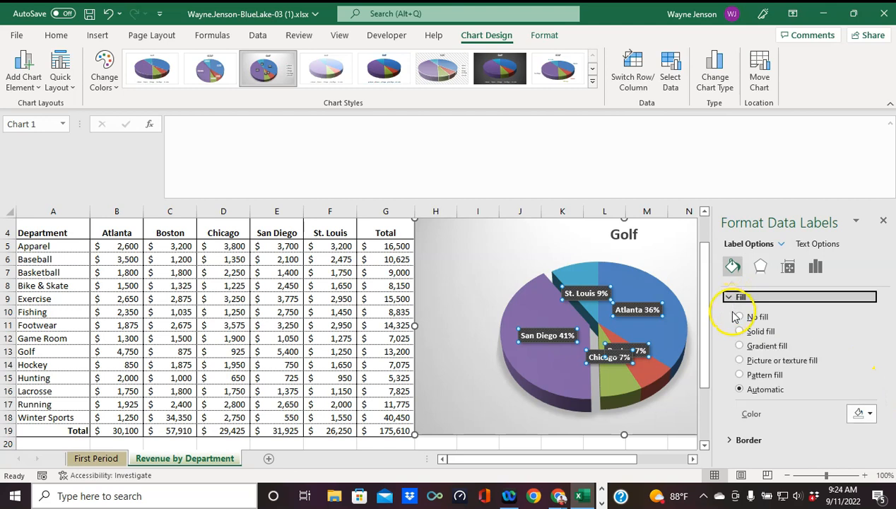
pyautogui.click(740, 318)
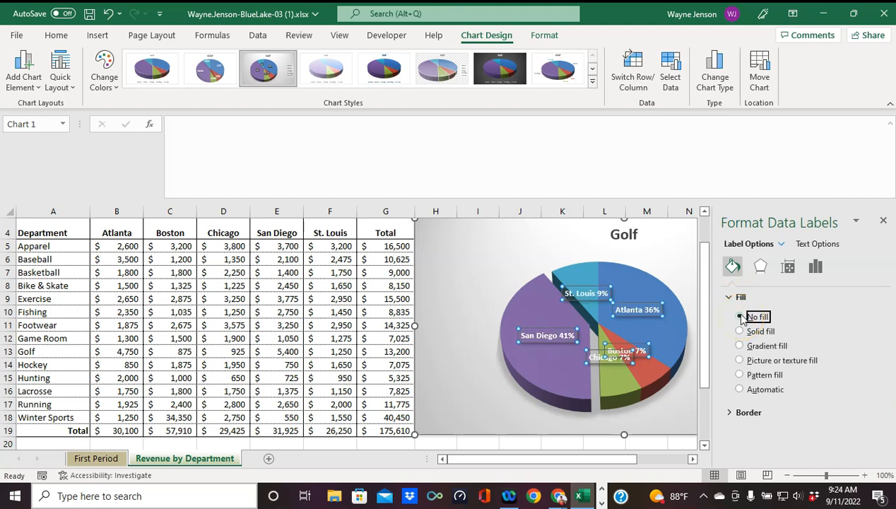
pyautogui.click(883, 221)
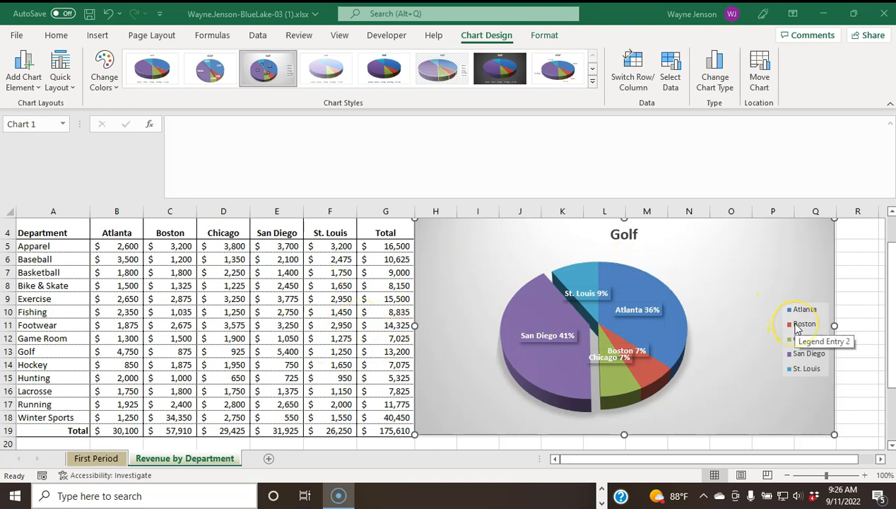
pyautogui.click(805, 313)
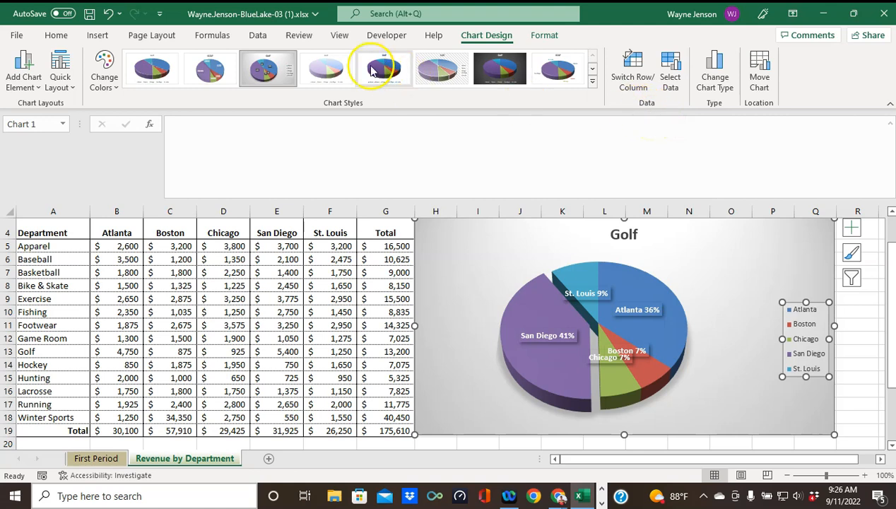
# Step: Delete the Golf pie chart's legend, leaving only the city-and-percentage slice labels
pyautogui.click(548, 36)
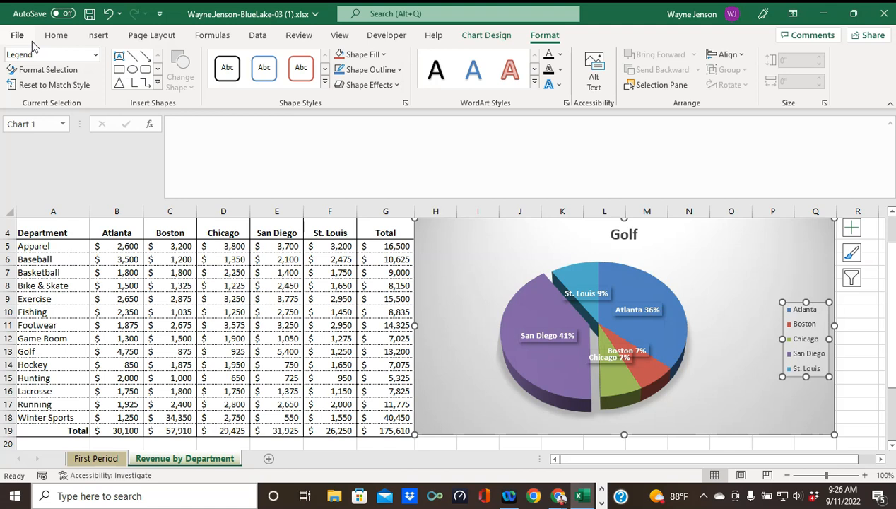
pyautogui.press('Delete')
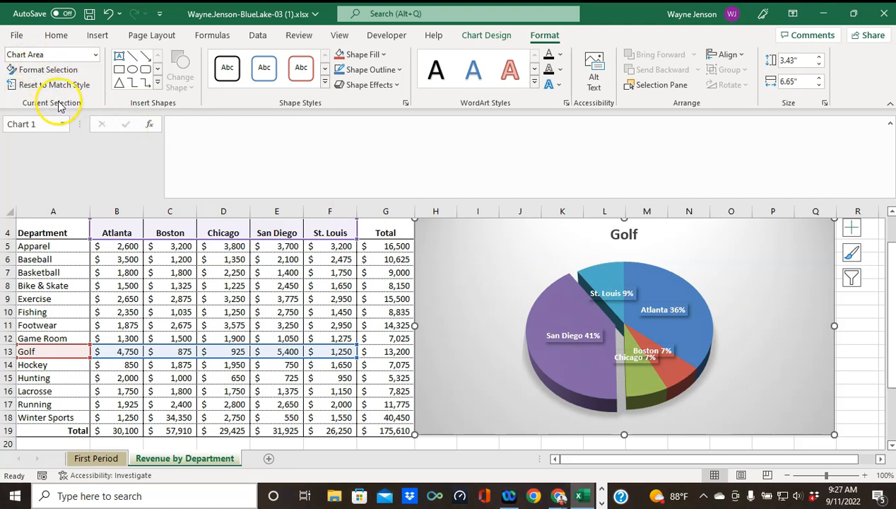
# Step: Pick Series "Golf" Data Labels from the Chart Elements list
pyautogui.click(95, 55)
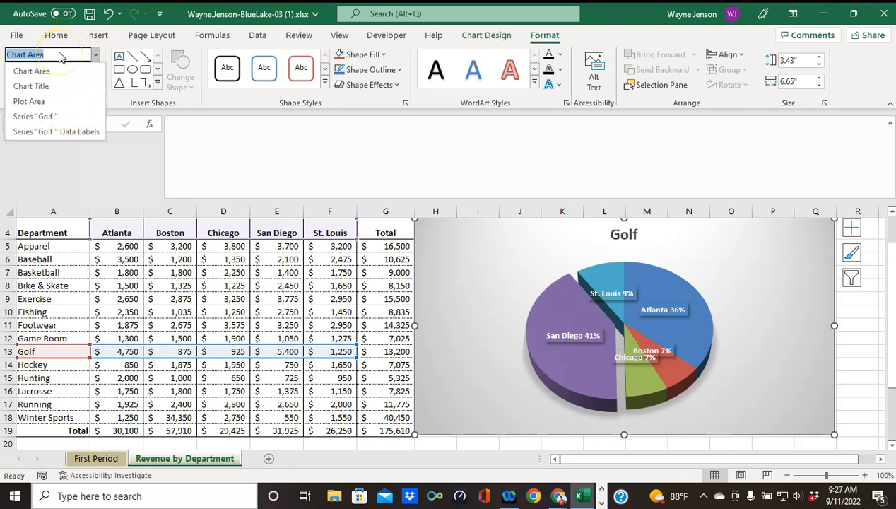
pyautogui.click(45, 133)
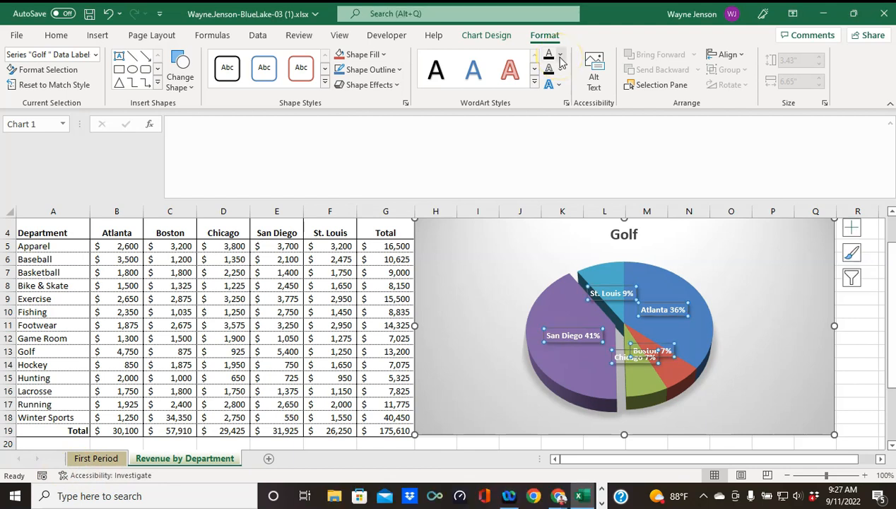
# Step: Set the data labels' text fill to Black, Text 1
pyautogui.click(560, 56)
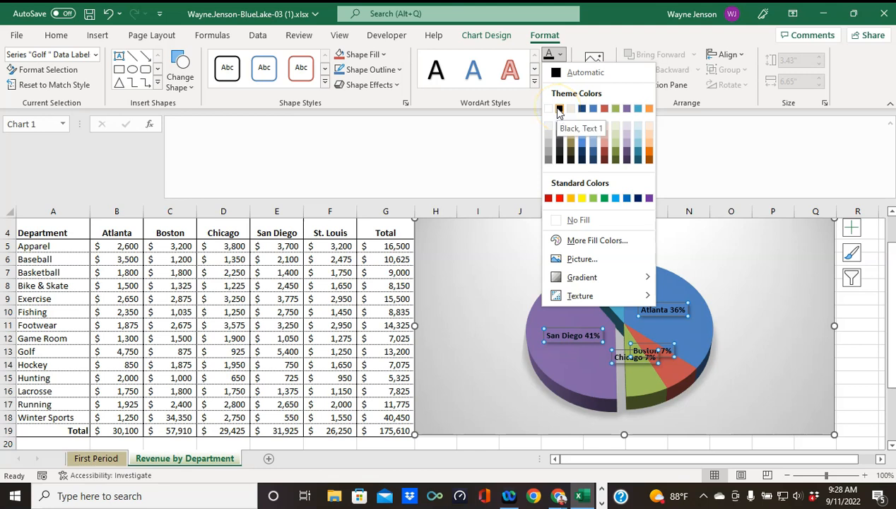
pyautogui.click(559, 110)
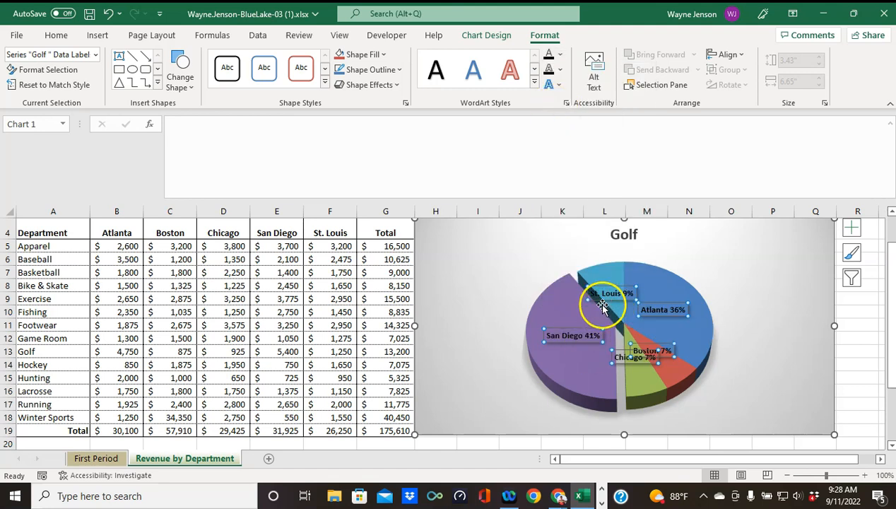
pyautogui.moveTo(602, 307)
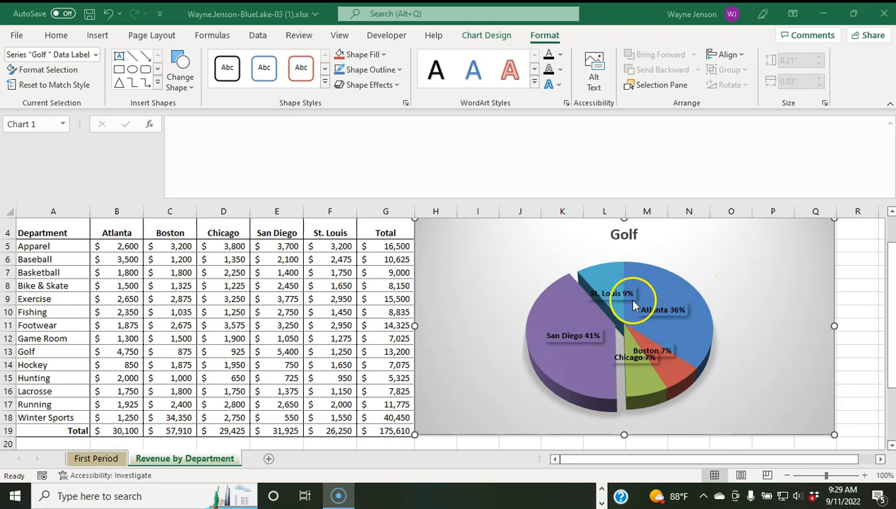
# Step: Move the San Diego 41% label outside the pie, to the left of it
pyautogui.click(577, 337)
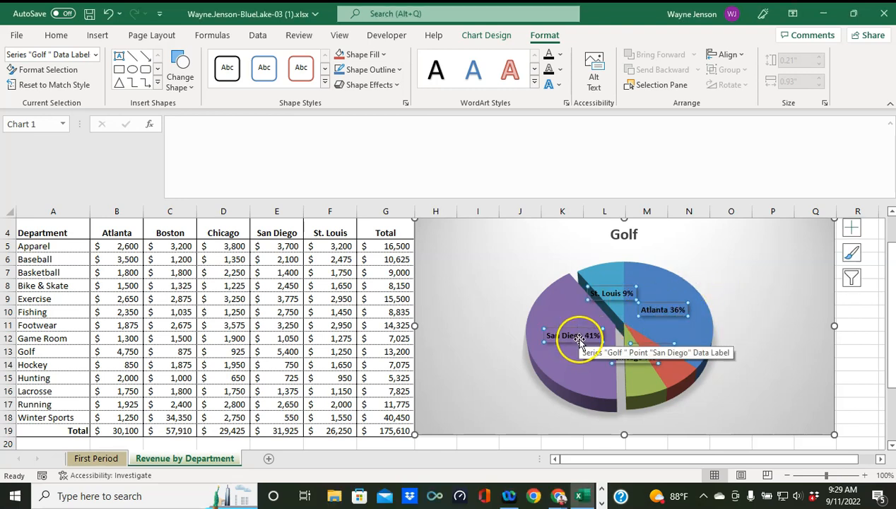
pyautogui.click(575, 337)
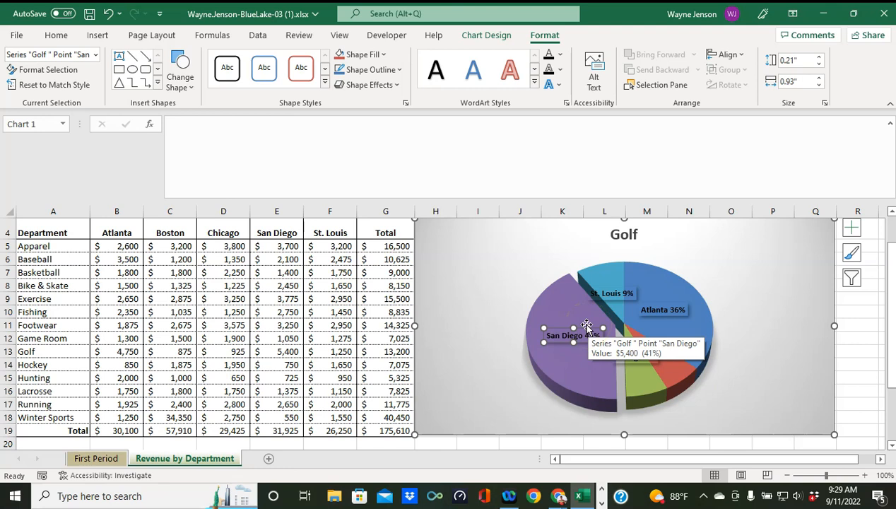
pyautogui.moveTo(585, 325); pyautogui.dragTo(624, 324)
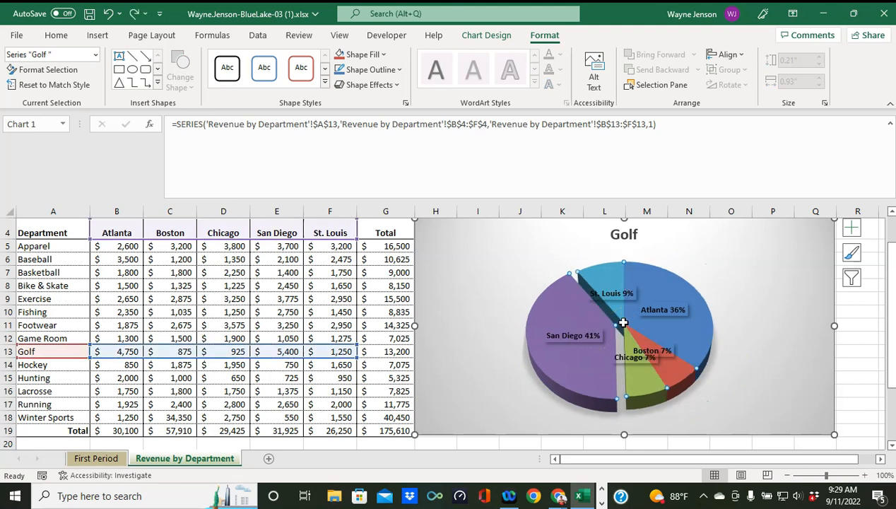
pyautogui.click(580, 337)
pyautogui.click(579, 337)
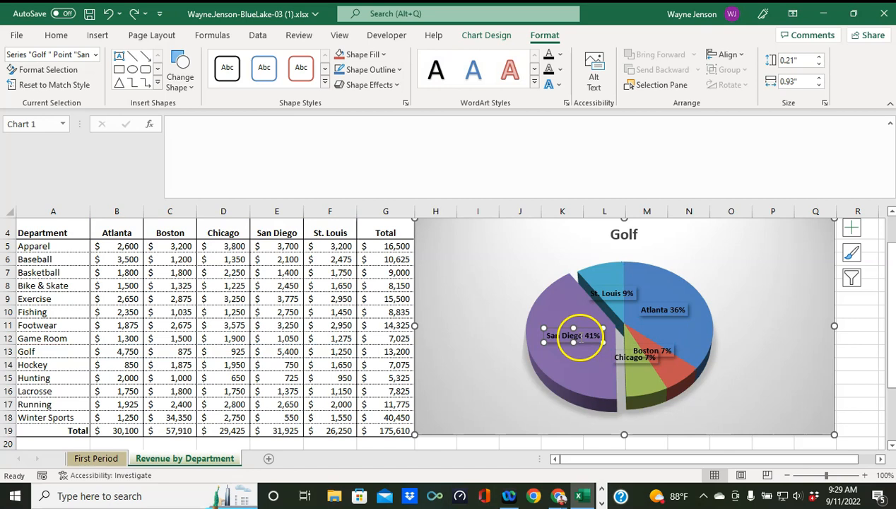
pyautogui.moveTo(588, 329); pyautogui.dragTo(511, 363)
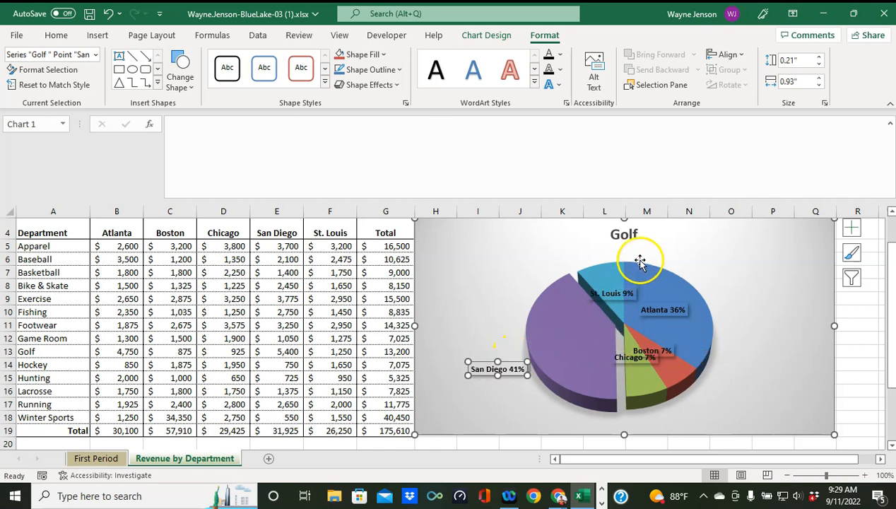
# Step: Drag the St. Louis 9% label above its slice, just below the chart title
pyautogui.click(612, 292)
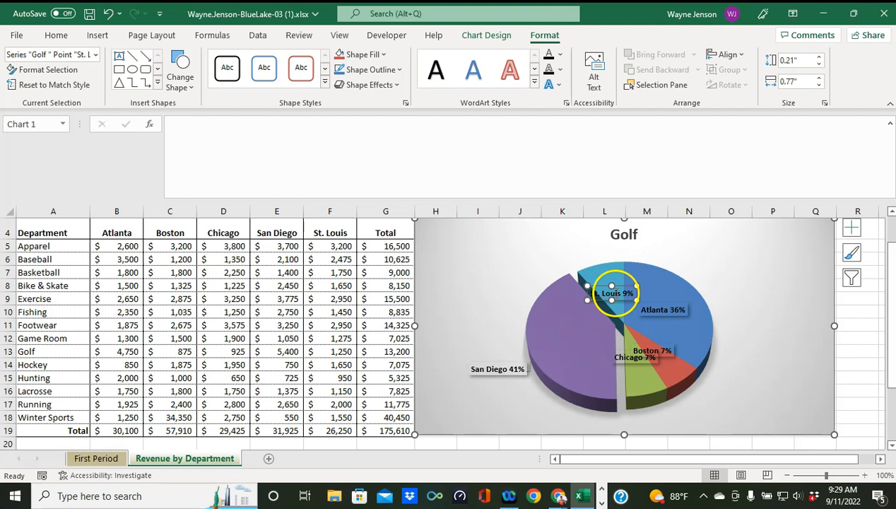
pyautogui.moveTo(612, 292); pyautogui.dragTo(578, 252)
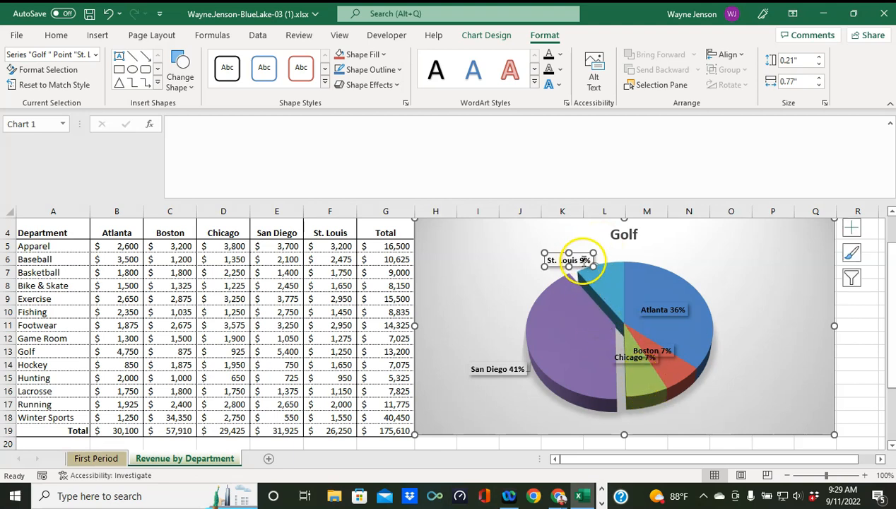
pyautogui.moveTo(574, 251); pyautogui.dragTo(572, 247)
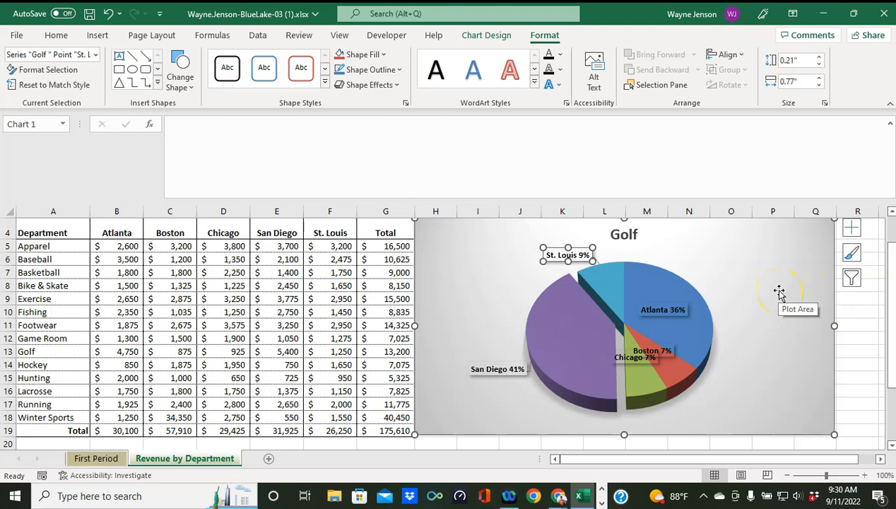
# Step: Drag the Atlanta 36%, Boston 7% and Chicago 7% labels outside the pie
pyautogui.click(669, 302)
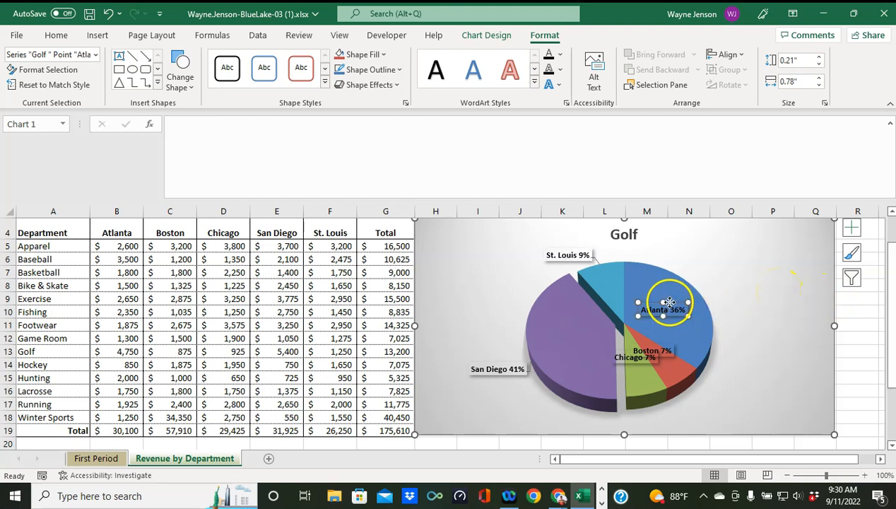
pyautogui.moveTo(669, 302); pyautogui.dragTo(721, 270)
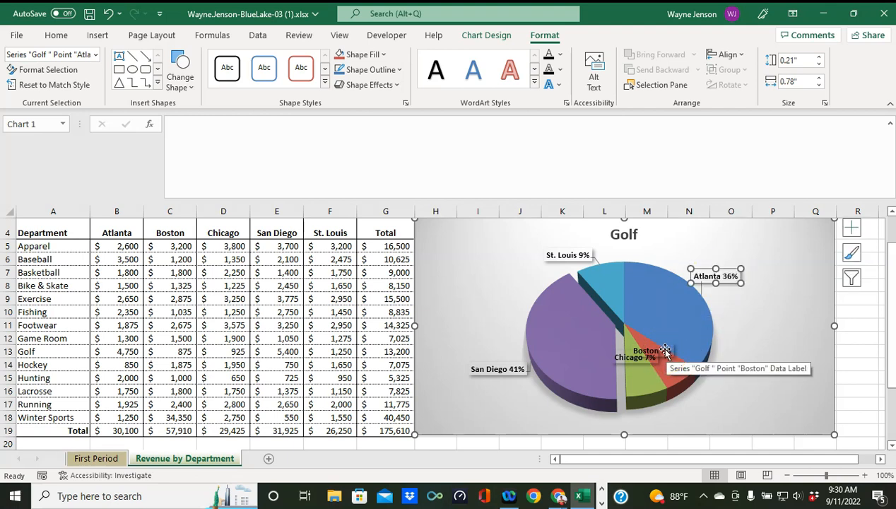
pyautogui.click(664, 350)
pyautogui.moveTo(664, 349); pyautogui.dragTo(722, 393)
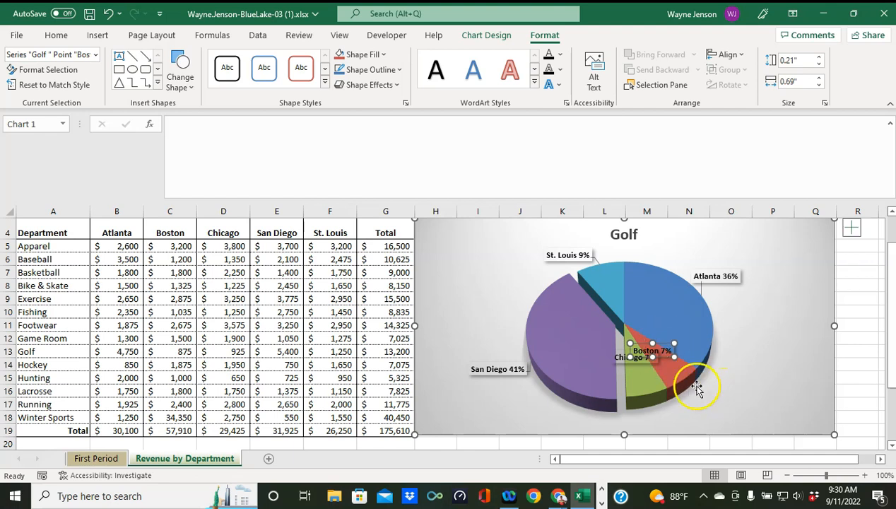
pyautogui.click(633, 358)
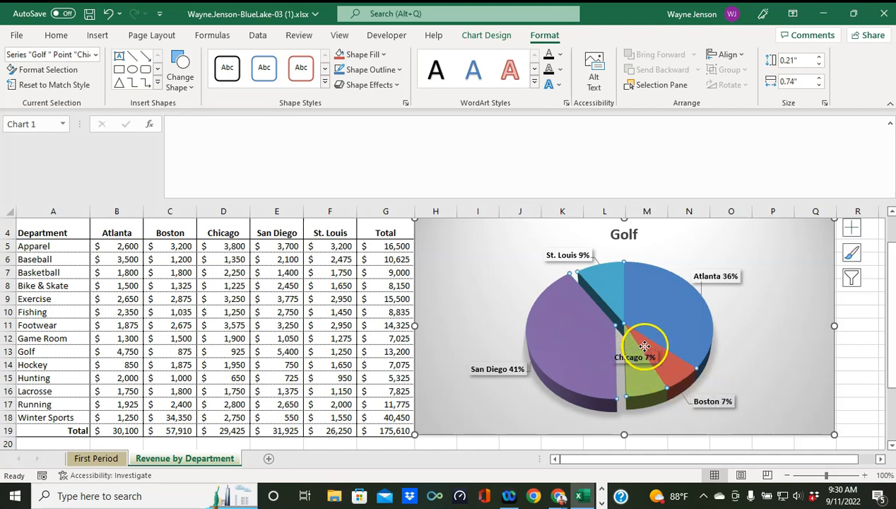
pyautogui.click(641, 356)
pyautogui.moveTo(643, 355); pyautogui.dragTo(663, 420)
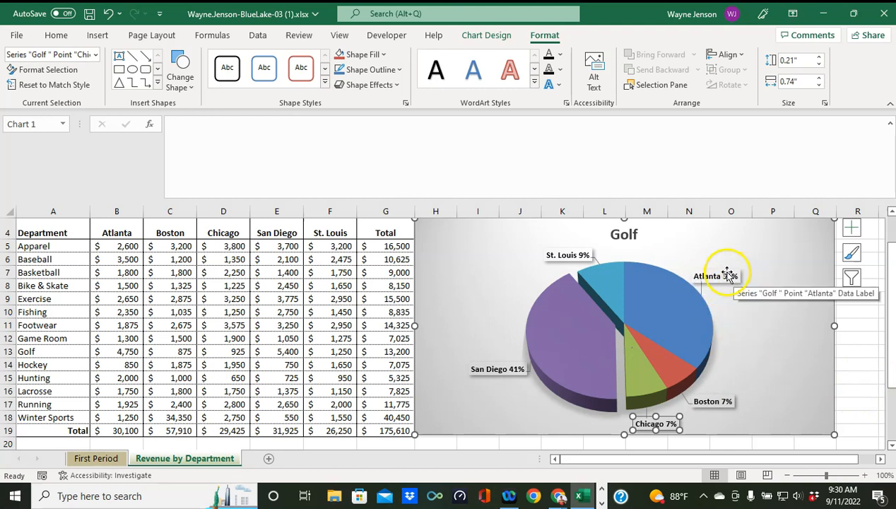
# Step: Nudge the Atlanta 36% label further right, undoing an accidental plot area shift
pyautogui.moveTo(716, 270); pyautogui.dragTo(733, 269)
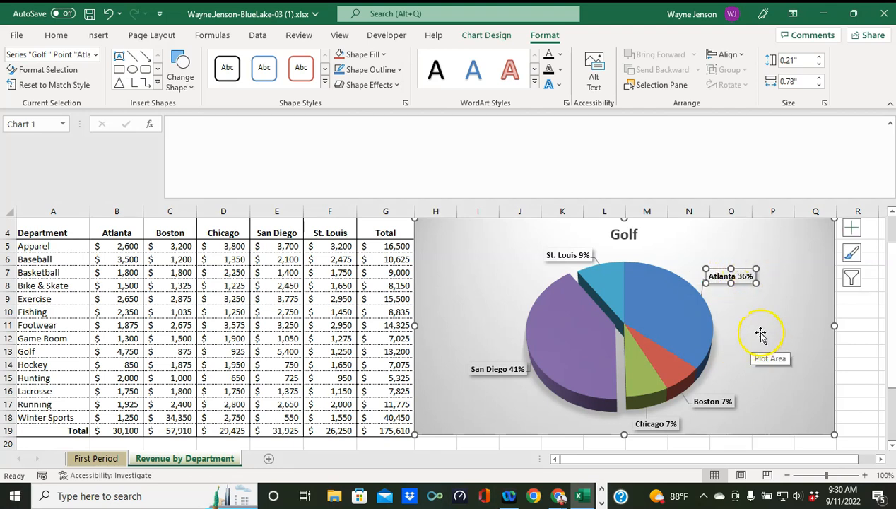
pyautogui.click(741, 268)
pyautogui.moveTo(741, 274); pyautogui.dragTo(744, 280)
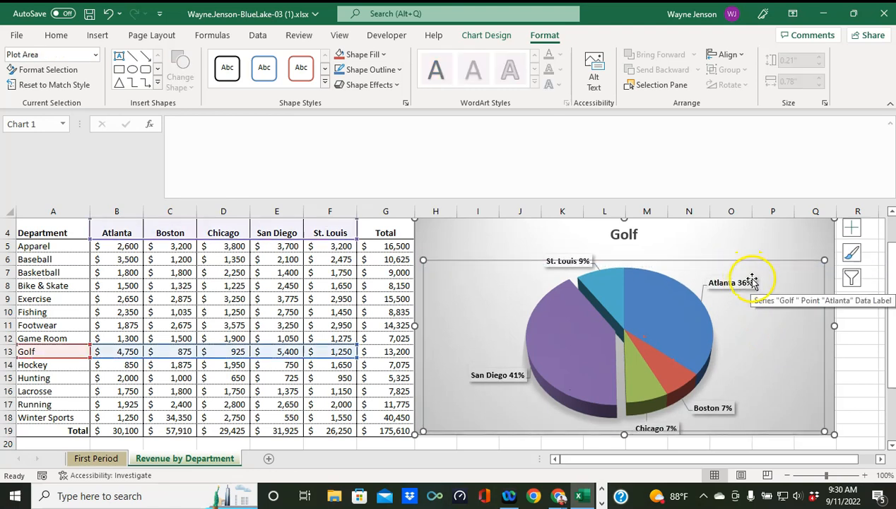
pyautogui.hotkey('ctrl', 'z')
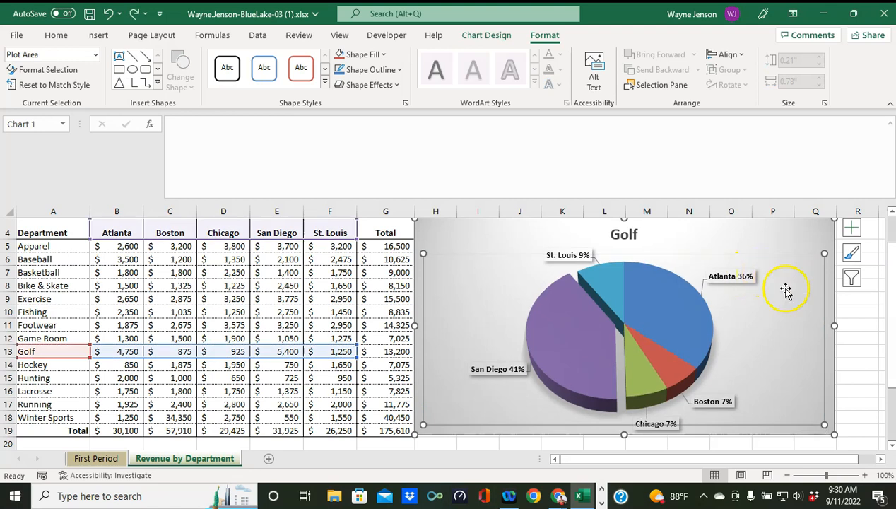
pyautogui.click(742, 276)
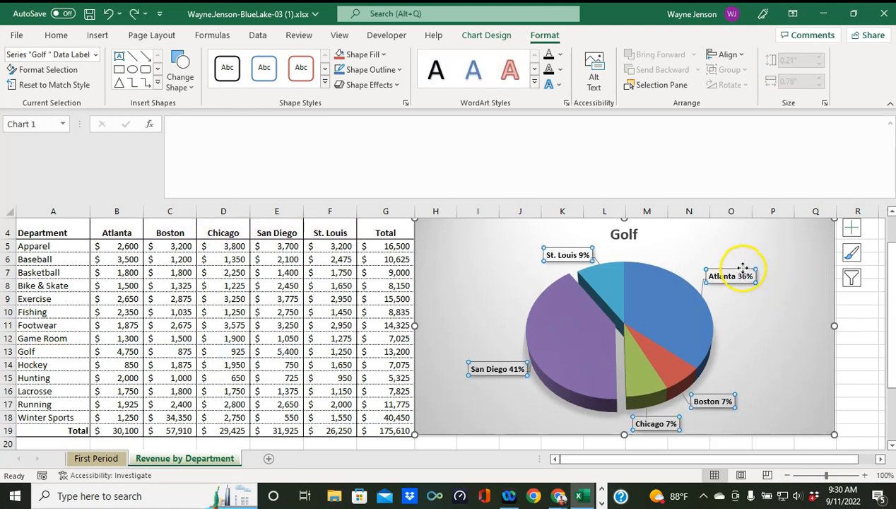
pyautogui.click(742, 270)
pyautogui.moveTo(743, 270); pyautogui.dragTo(751, 277)
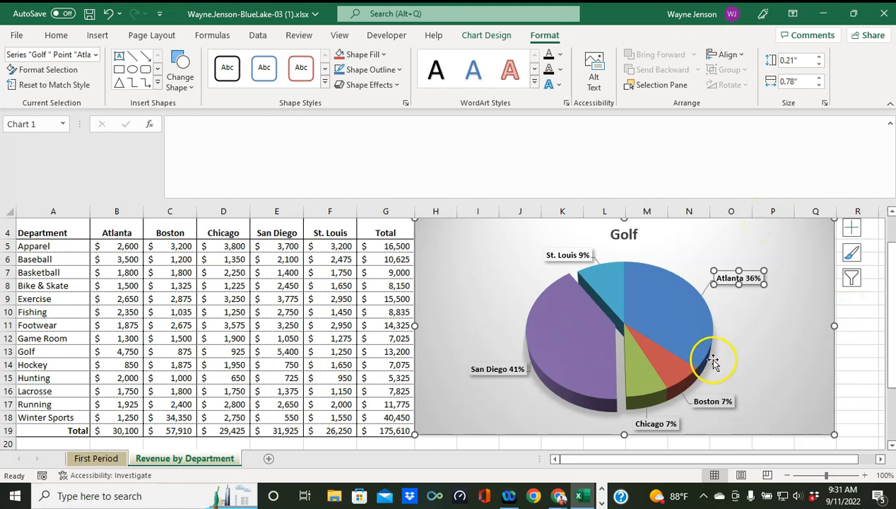
pyautogui.click(778, 318)
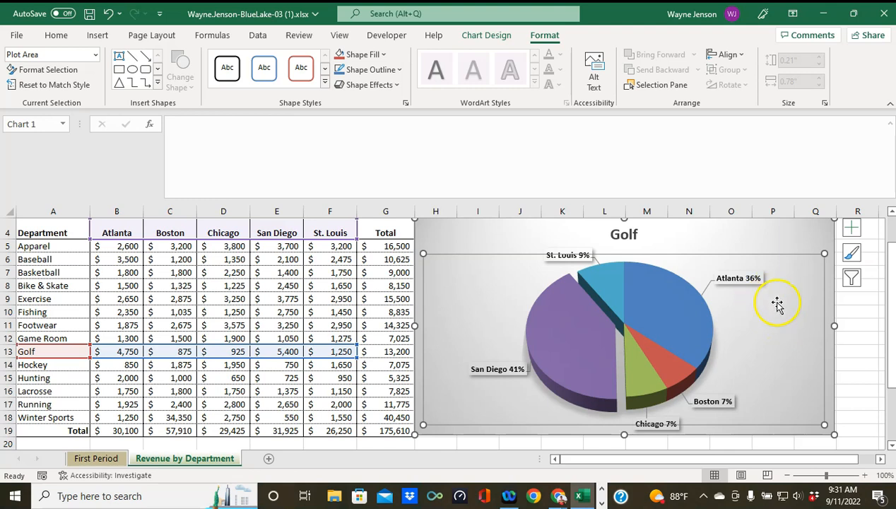
# Step: Select the City Totals names and amounts in A22:B26
pyautogui.click(331, 287)
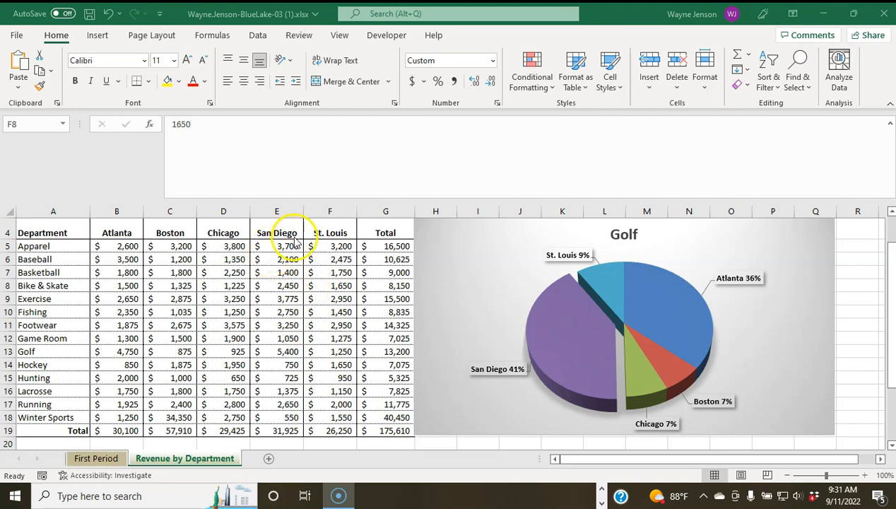
pyautogui.scroll(1, 51, 346)
pyautogui.scroll(-2, 51, 346)
pyautogui.scroll(-1, 117, 367)
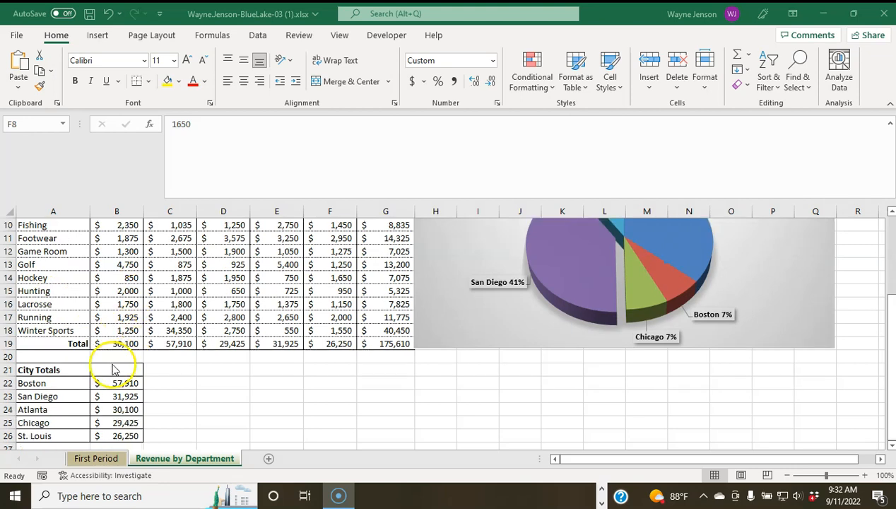
pyautogui.moveTo(74, 387); pyautogui.dragTo(108, 432)
pyautogui.scroll(-2, 254, 380)
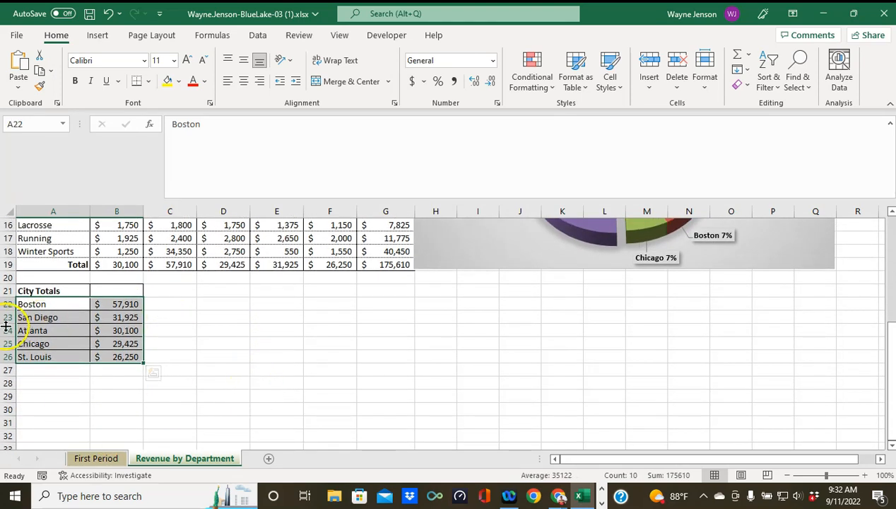
# Step: Insert a Clustered Bar chart of the five city totals through Quick Analysis
pyautogui.click(156, 378)
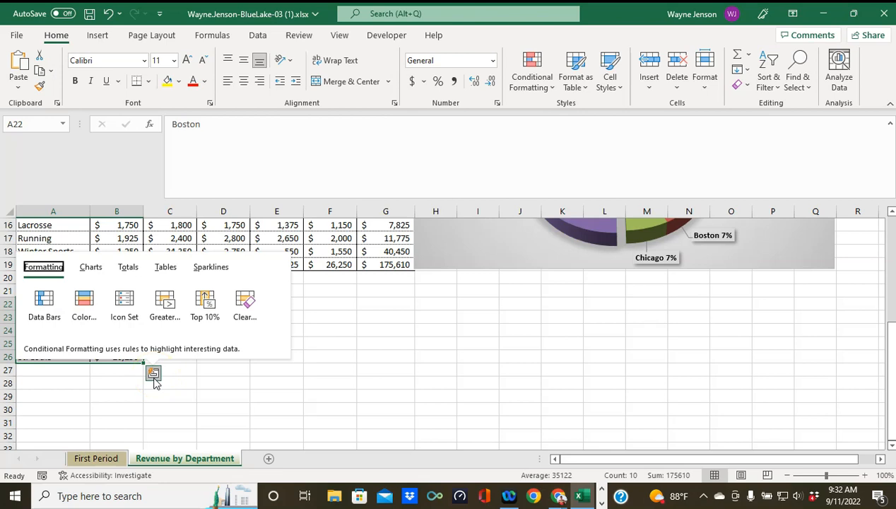
pyautogui.click(97, 272)
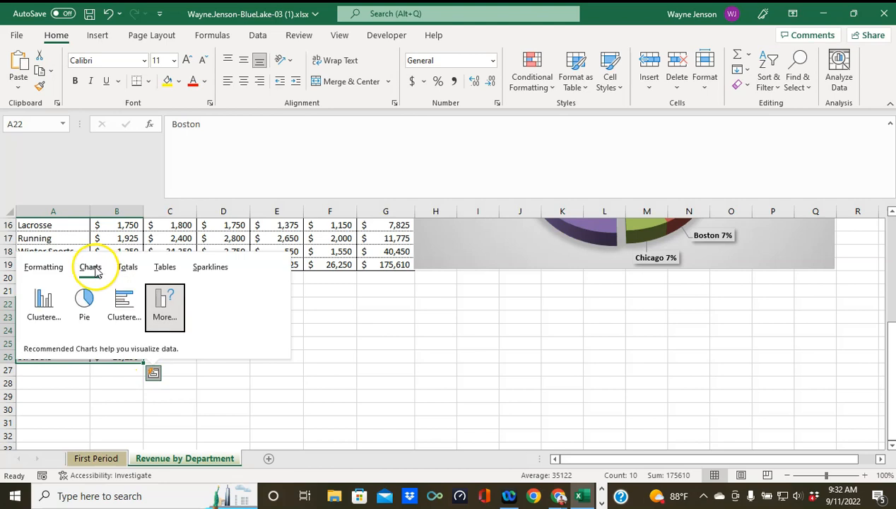
pyautogui.moveTo(52, 304)
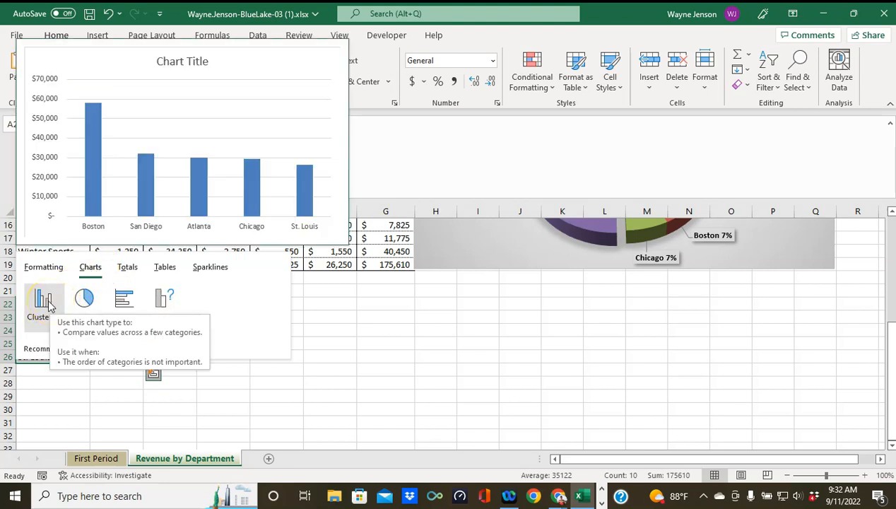
pyautogui.click(39, 308)
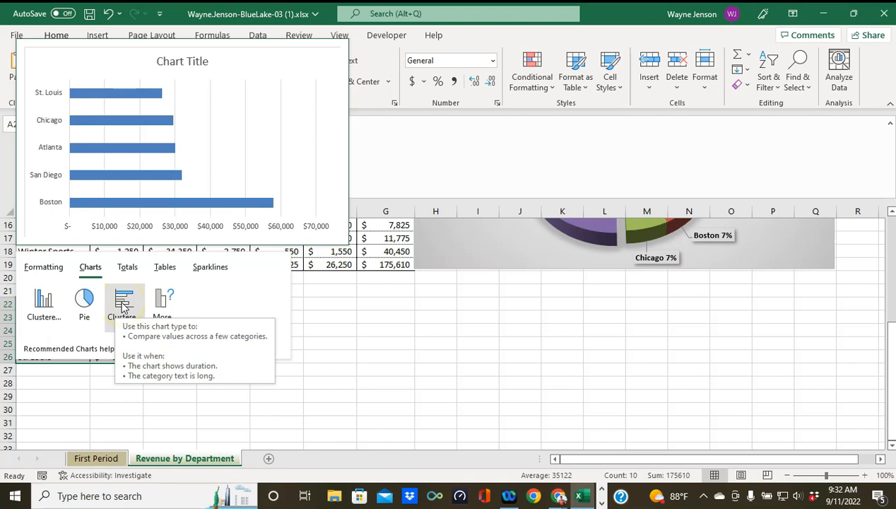
pyautogui.click(121, 303)
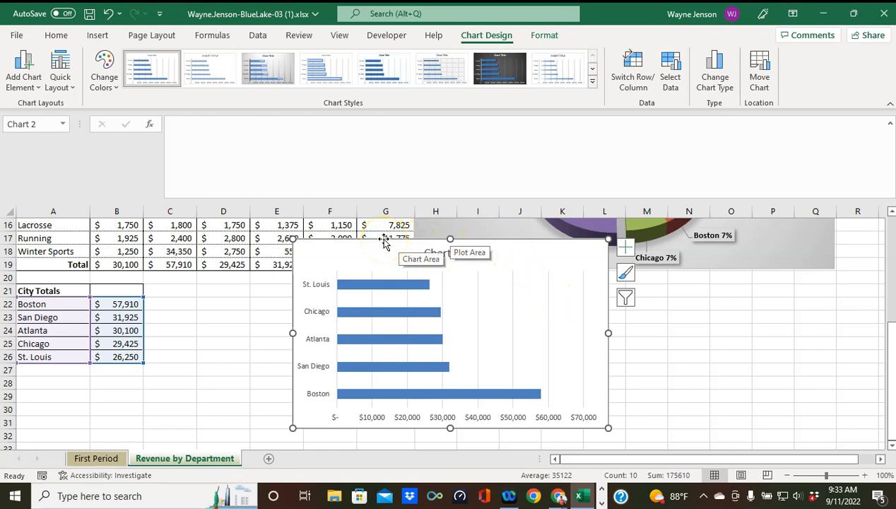
# Step: Position the bar chart beside the City Totals table at row 21 and widen it to column L
pyautogui.moveTo(384, 242); pyautogui.dragTo(236, 284)
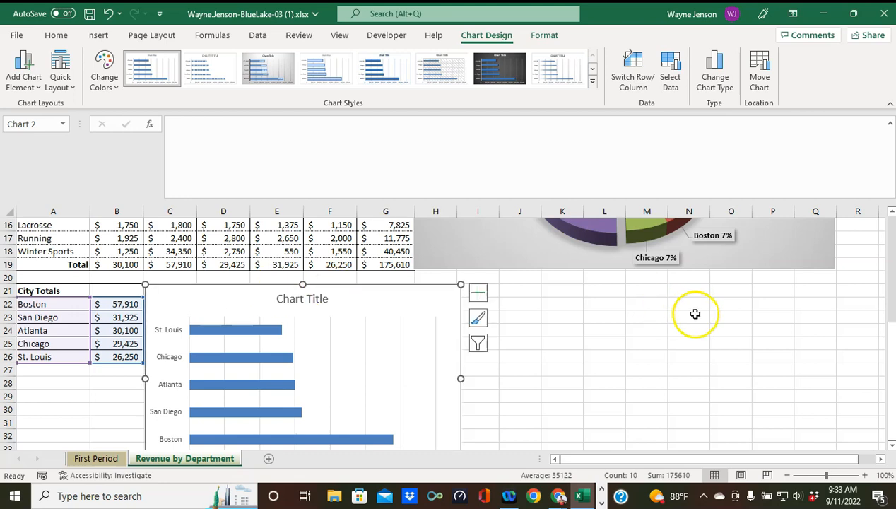
pyautogui.moveTo(344, 286)
pyautogui.mouseDown()
pyautogui.moveTo(335, 283)
pyautogui.moveTo(344, 287)
pyautogui.mouseUp()
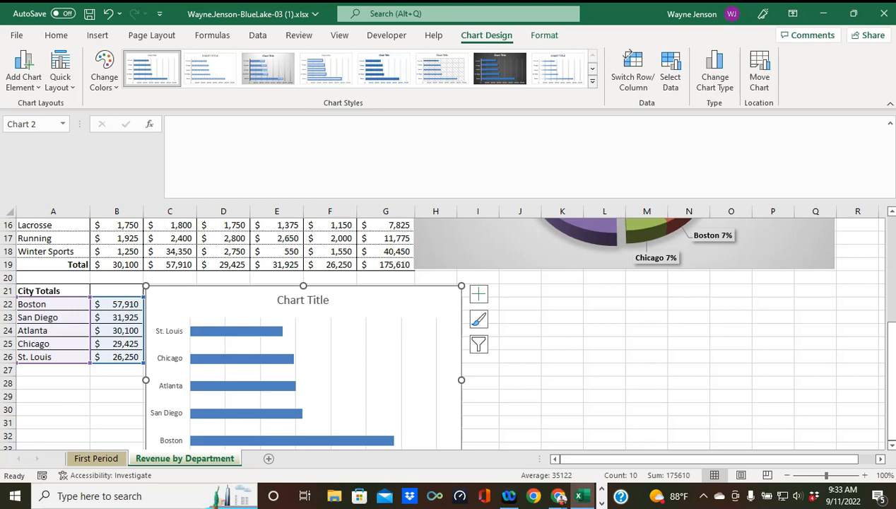
pyautogui.scroll(-2, 720, 392)
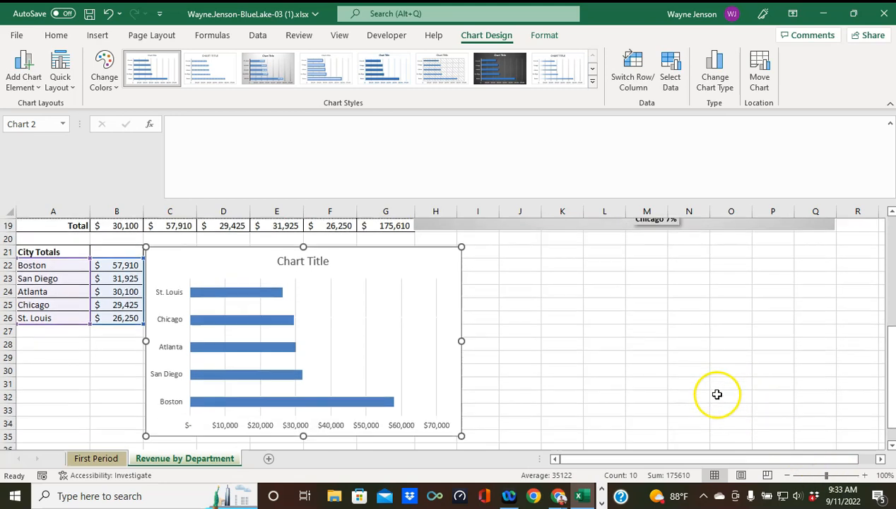
pyautogui.moveTo(460, 396); pyautogui.dragTo(626, 405)
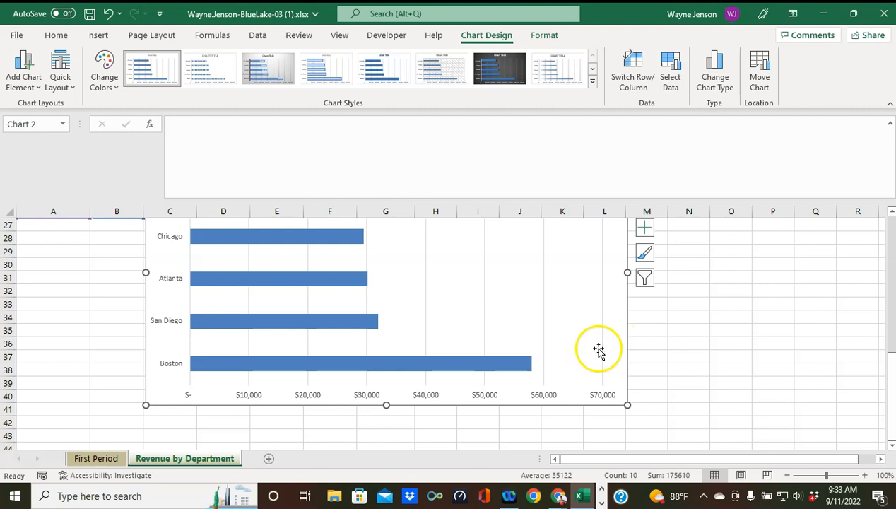
pyautogui.scroll(3, 689, 323)
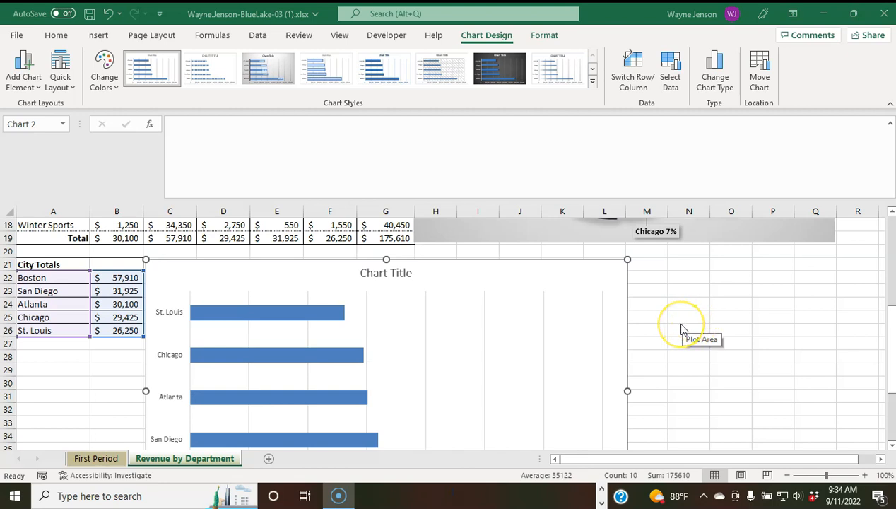
pyautogui.scroll(-1, 689, 326)
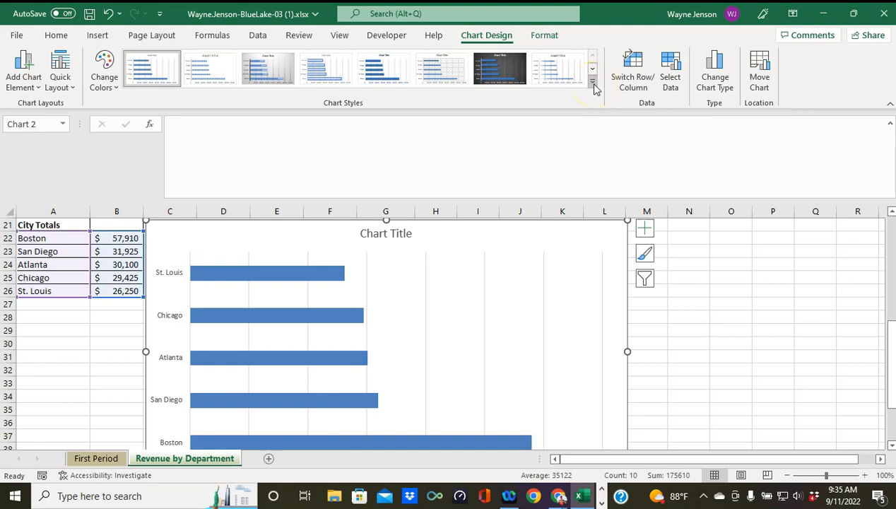
pyautogui.click(593, 84)
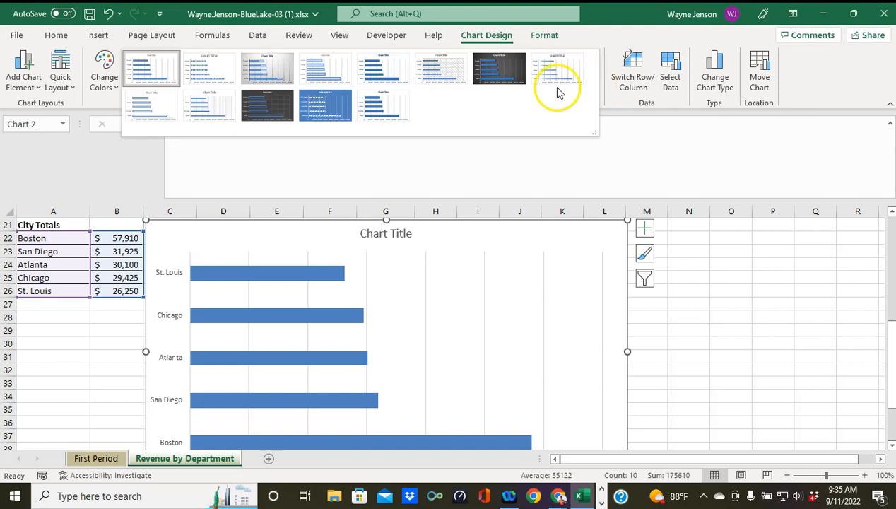
# Step: Apply chart Style 3 to the City Totals bar chart
pyautogui.click(266, 70)
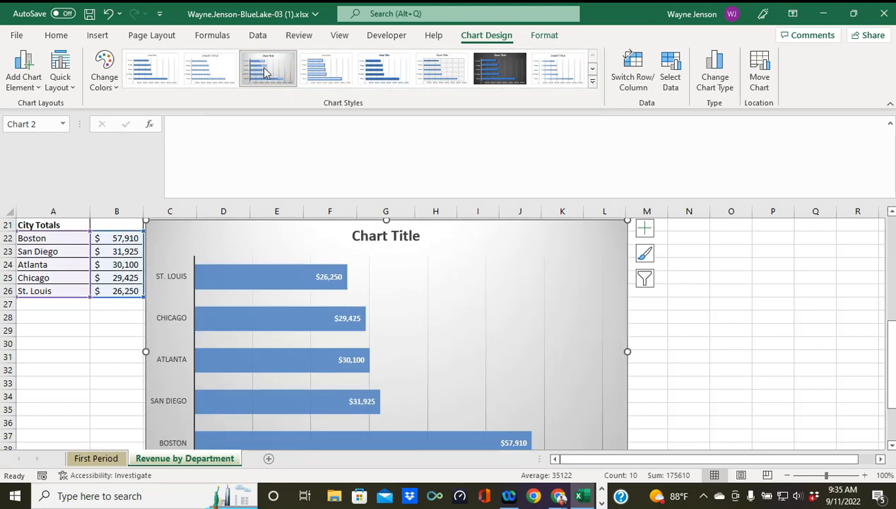
pyautogui.click(262, 68)
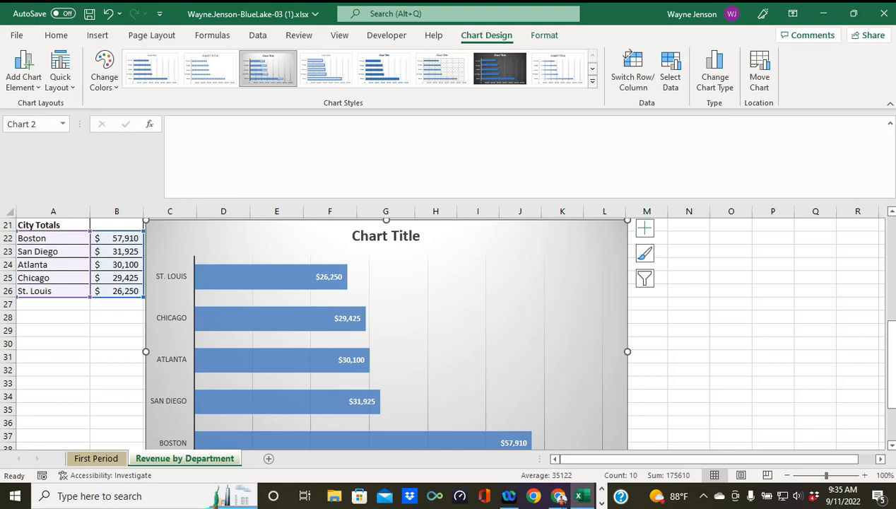
# Step: Set the bar chart's dollar data labels to 16 pt font size
pyautogui.click(331, 279)
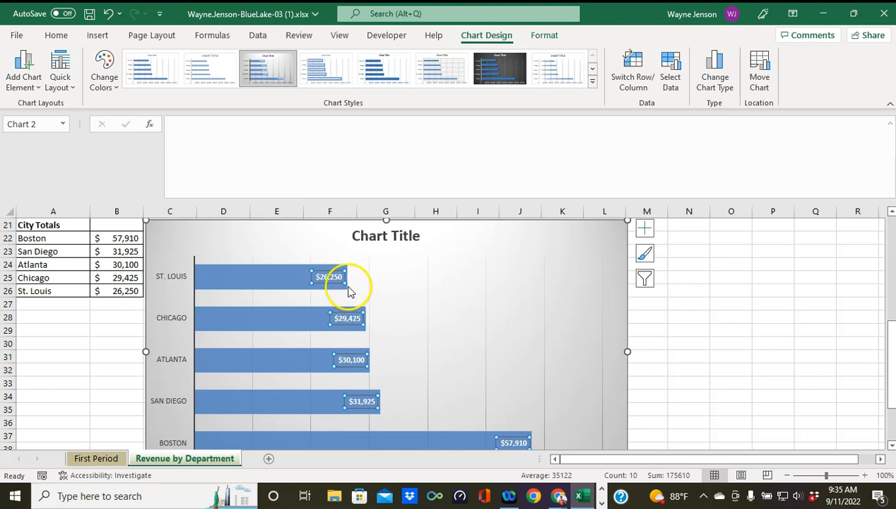
pyautogui.moveTo(345, 284)
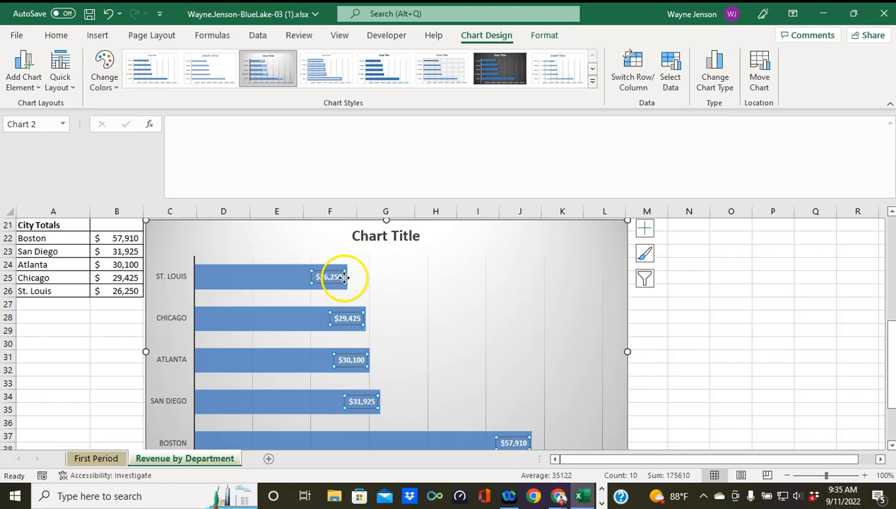
pyautogui.click(58, 36)
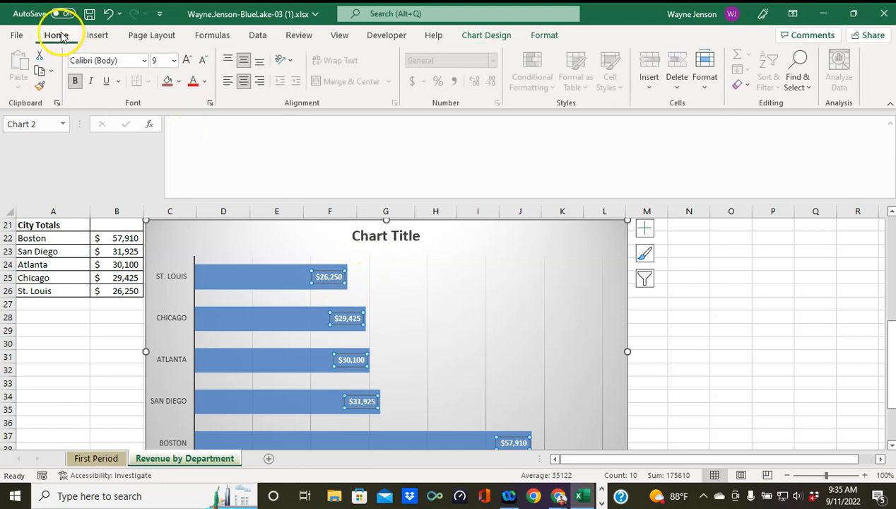
pyautogui.click(173, 62)
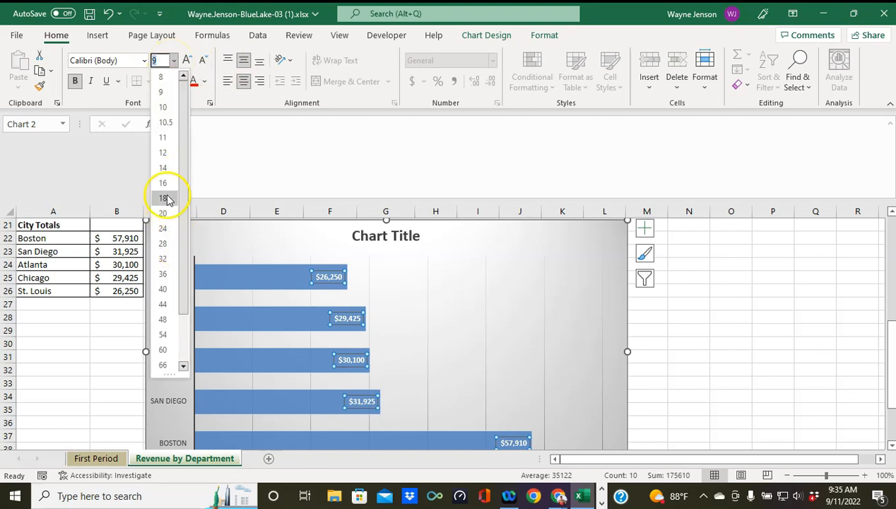
pyautogui.click(164, 183)
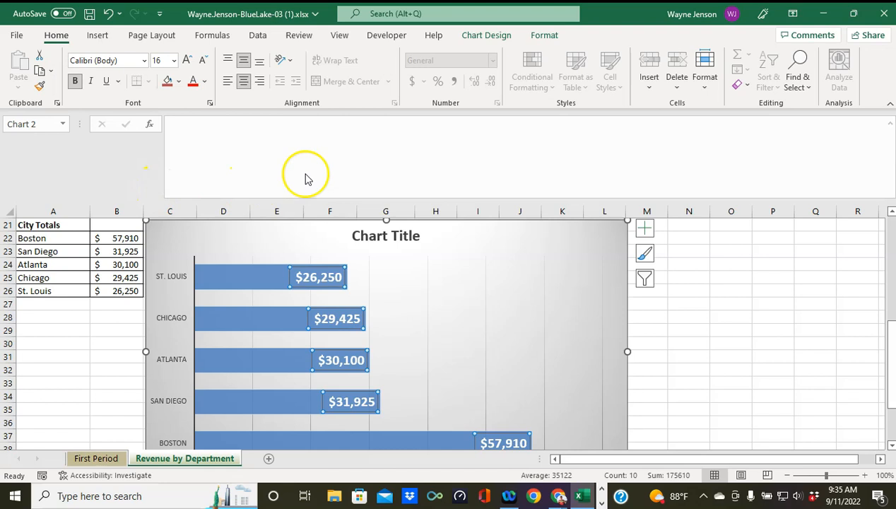
pyautogui.click(366, 241)
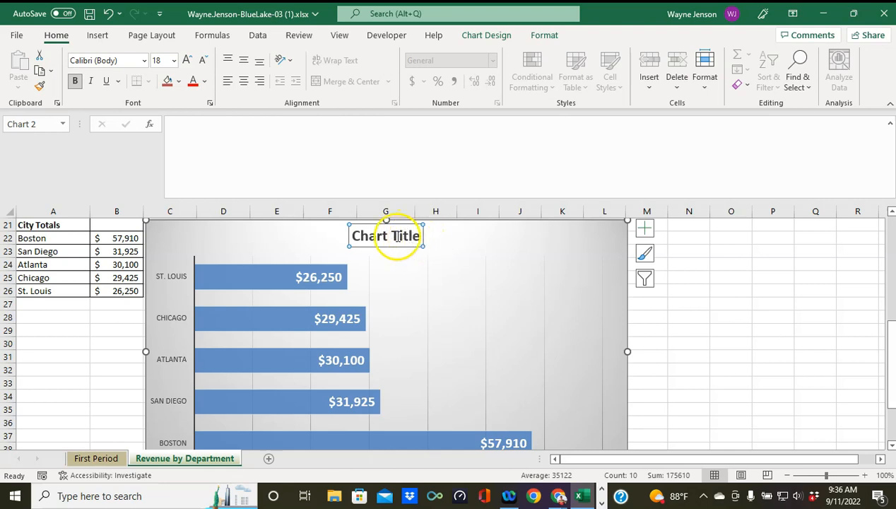
# Step: Replace the bar chart's 'Chart Title' placeholder with 'Total Sales by City'
pyautogui.doubleClick(399, 237)
pyautogui.click(397, 240)
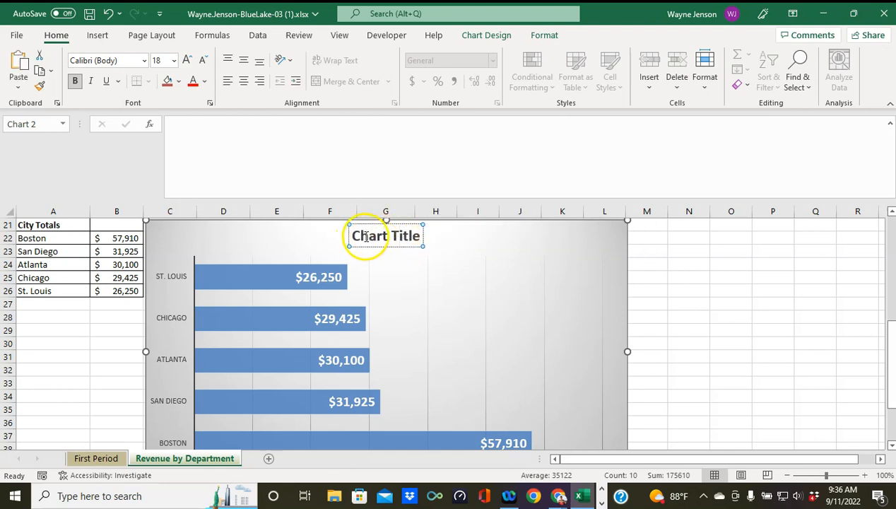
pyautogui.tripleClick(368, 236)
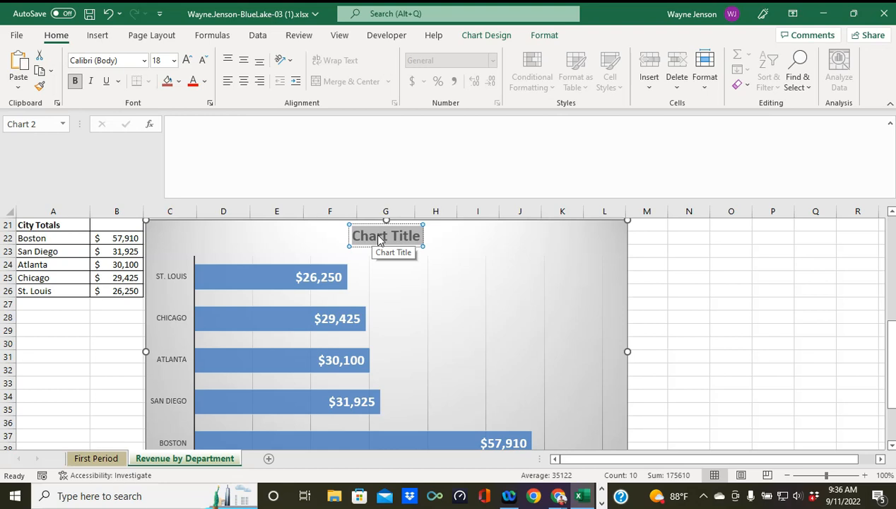
pyautogui.press('BackSpace')
pyautogui.write('Total Sales')
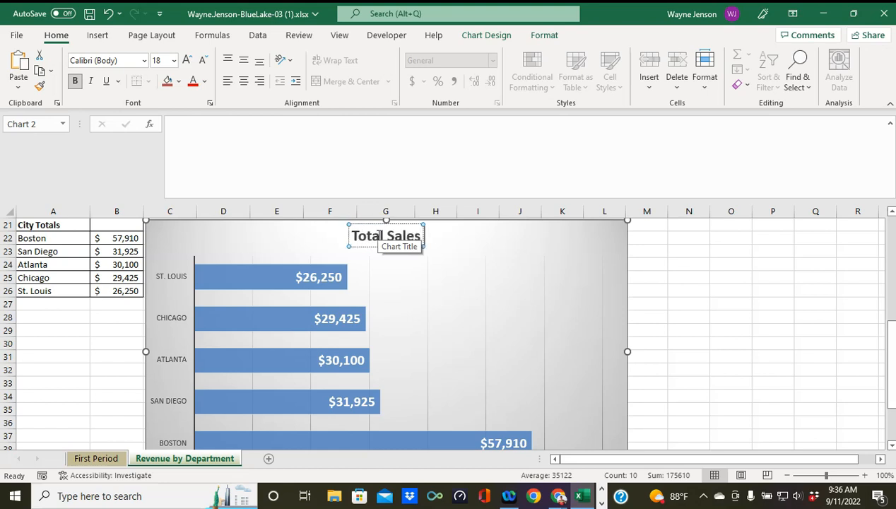
pyautogui.write(' by')
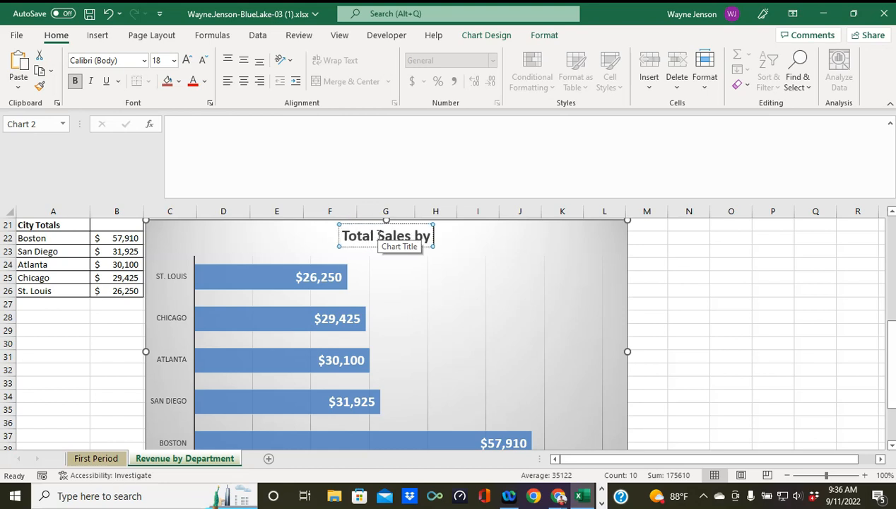
pyautogui.write(' City')
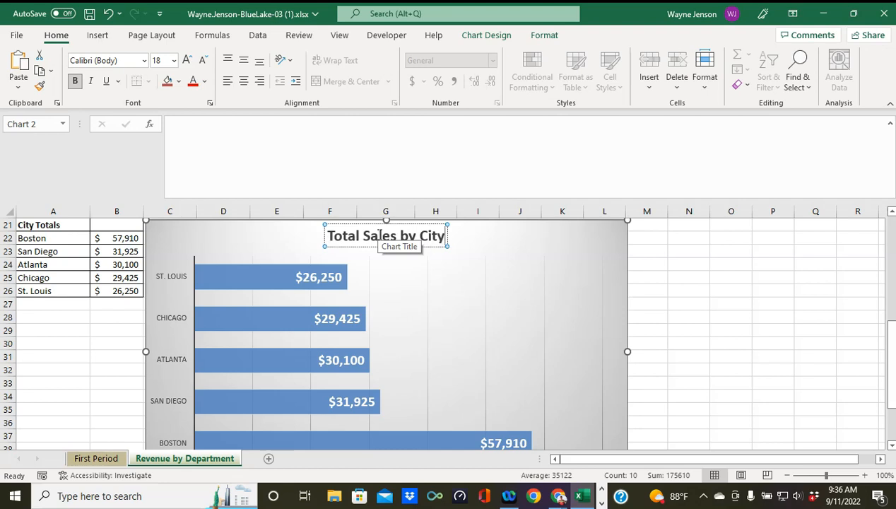
pyautogui.click(490, 277)
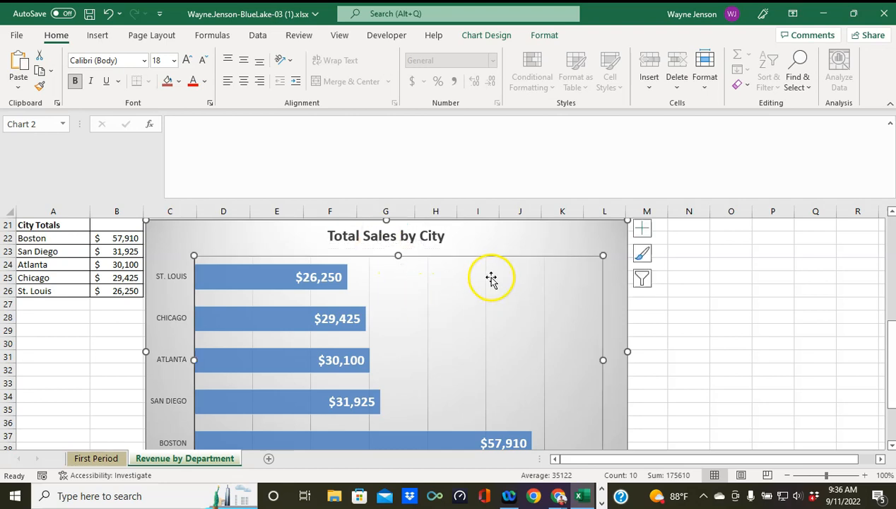
# Step: Select the chart's Horizontal (Value) Axis from the Chart Elements list and delete it
pyautogui.click(742, 291)
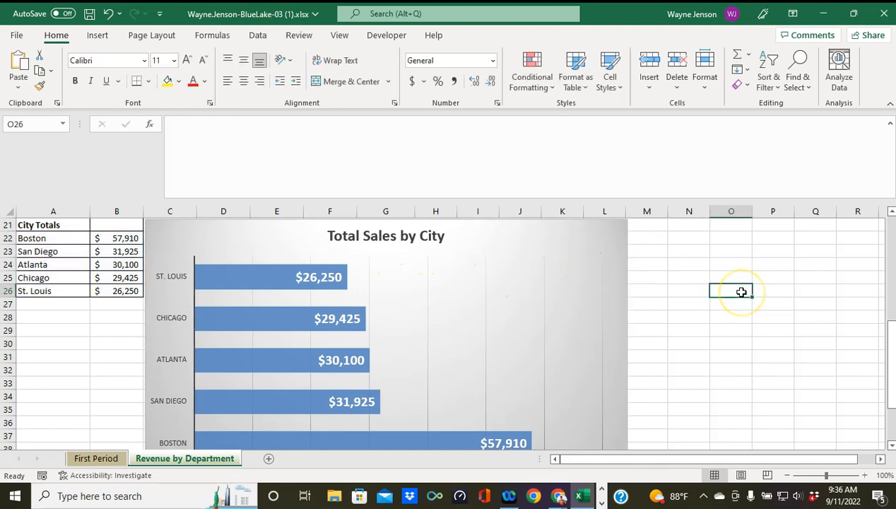
pyautogui.click(738, 292)
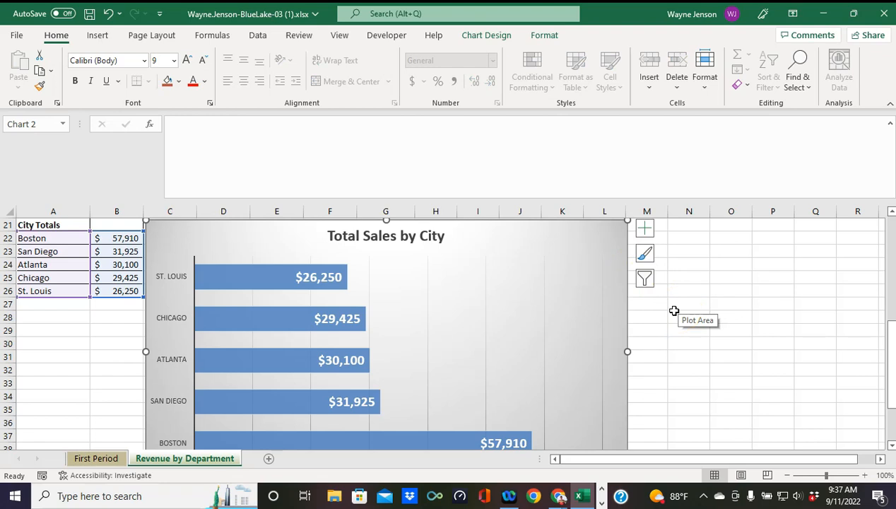
pyautogui.click(543, 37)
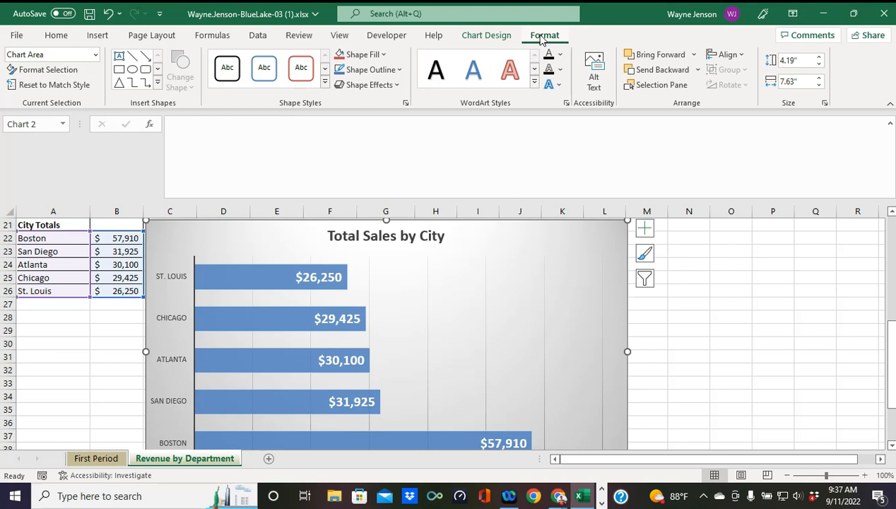
pyautogui.click(94, 57)
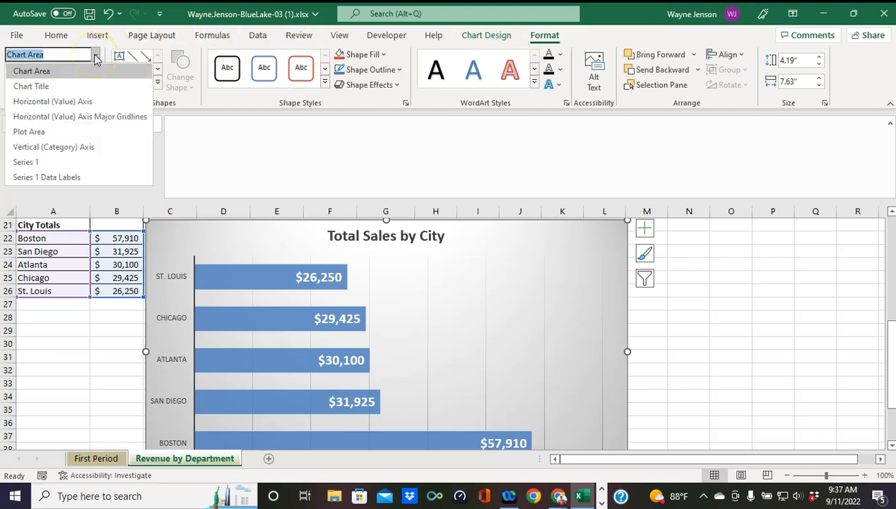
pyautogui.click(79, 103)
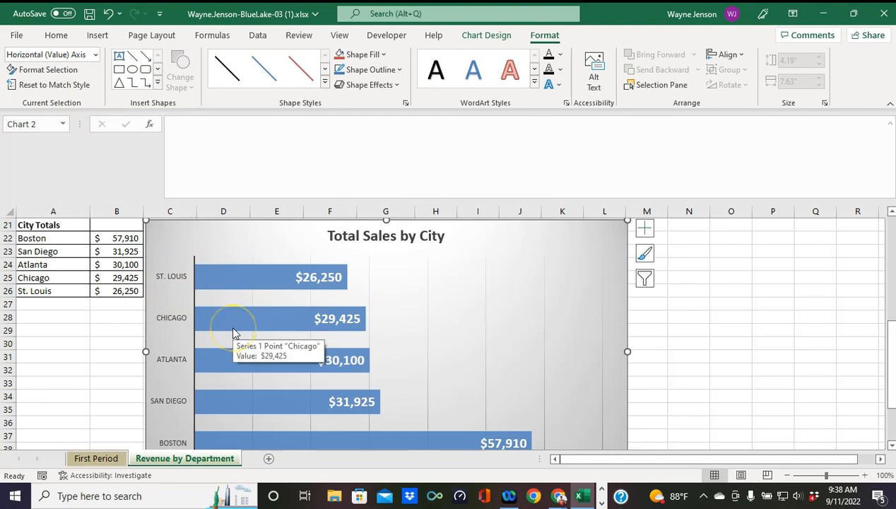
pyautogui.press('Delete')
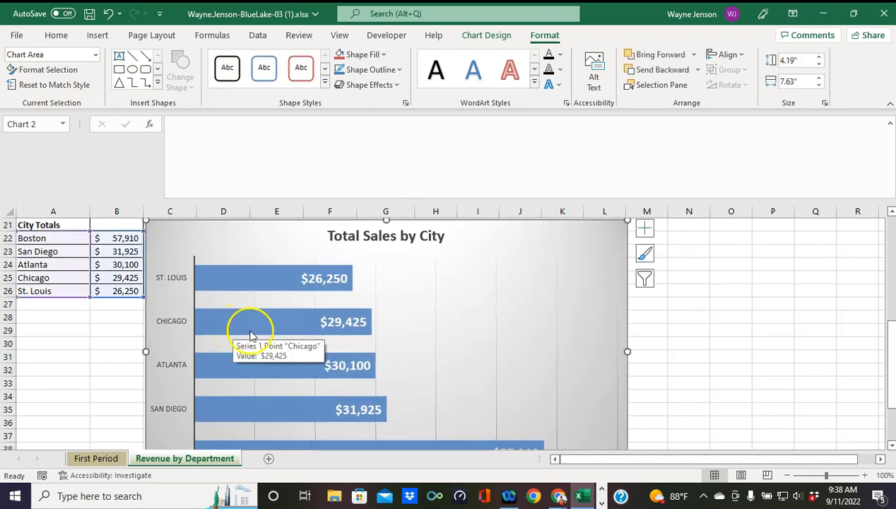
pyautogui.scroll(-3, 513, 322)
pyautogui.scroll(2, 515, 322)
pyautogui.scroll(1, 515, 322)
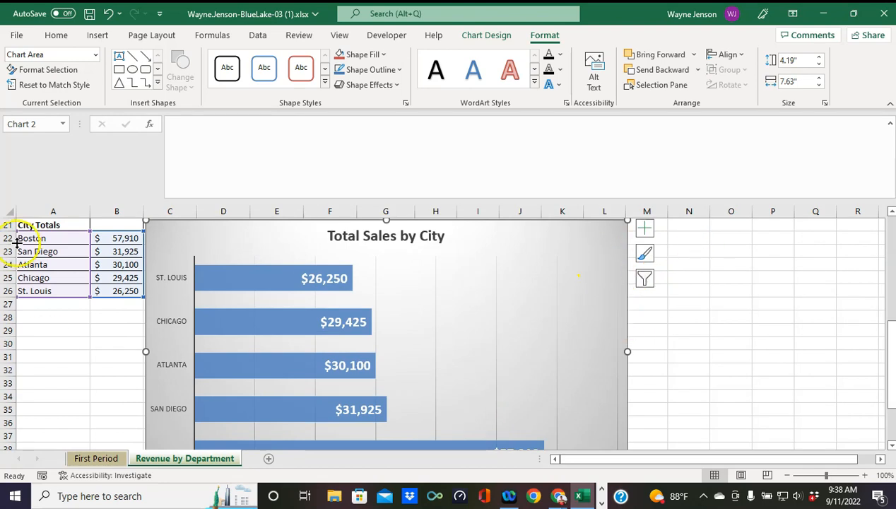
pyautogui.click(94, 57)
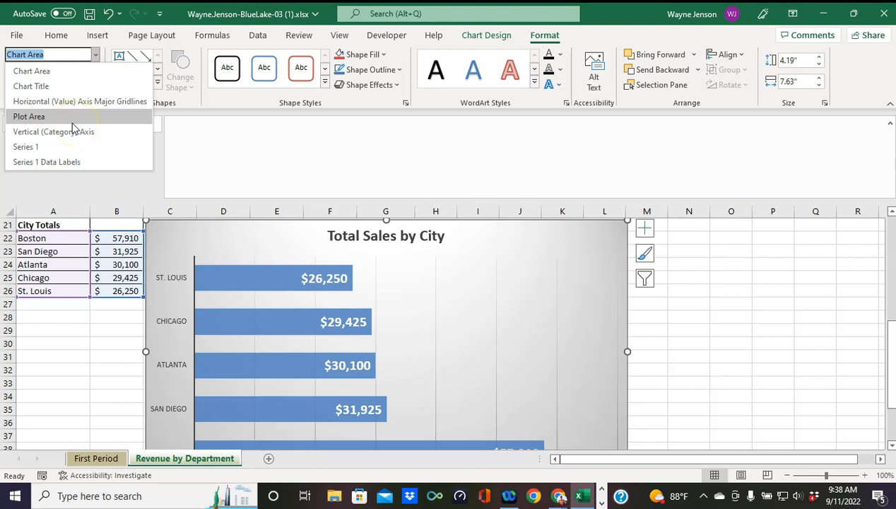
# Step: Give the Series 1 bars an Offset: Bottom Right outer shadow
pyautogui.click(59, 146)
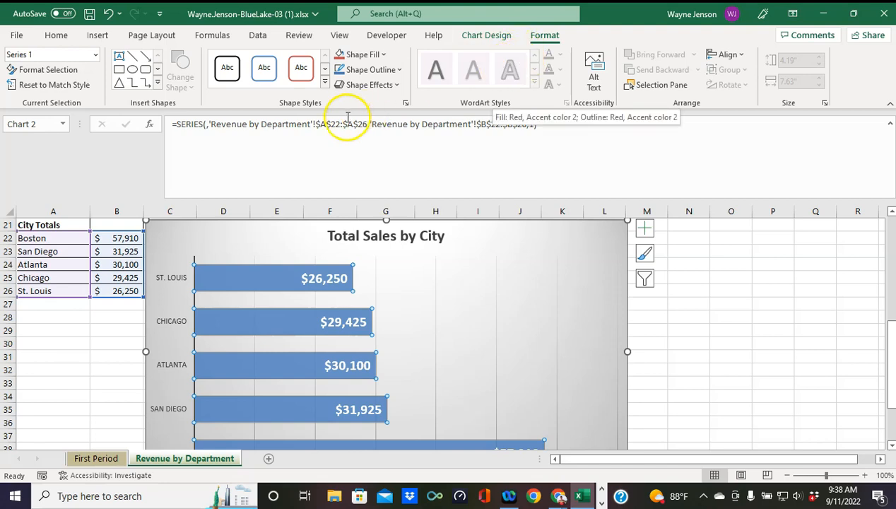
pyautogui.click(396, 85)
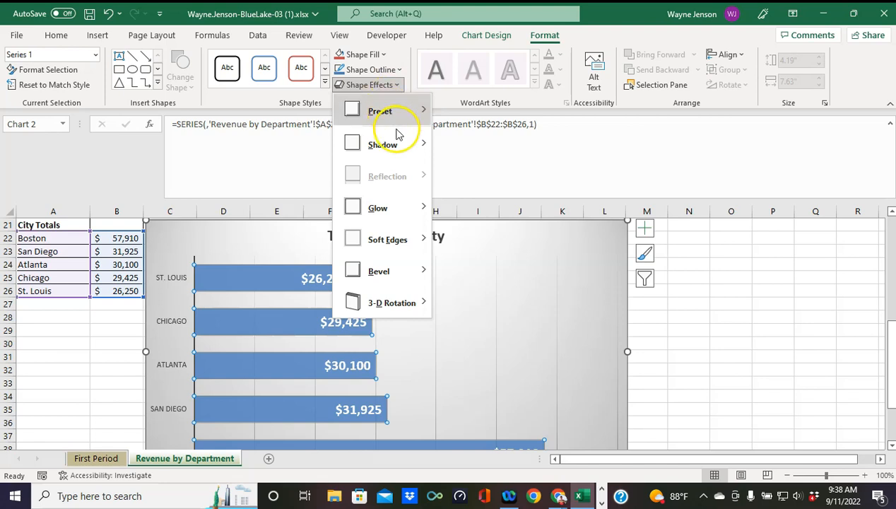
pyautogui.moveTo(391, 145)
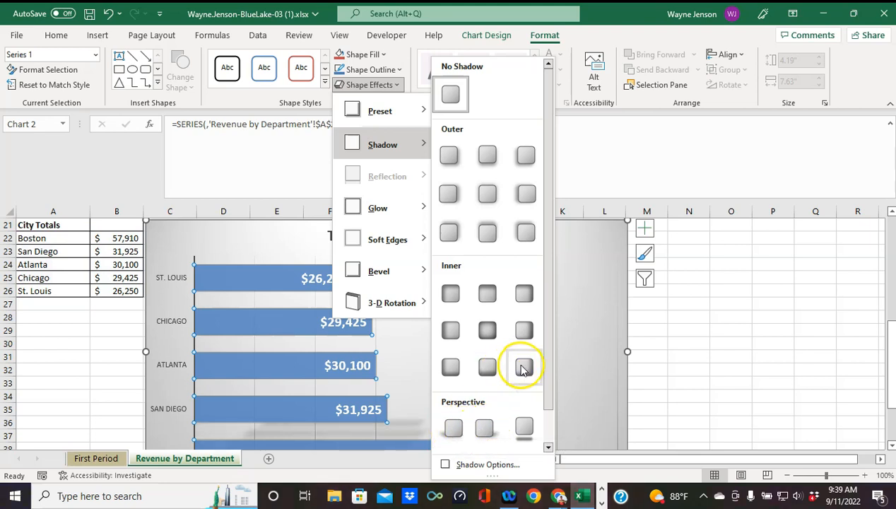
pyautogui.scroll(-1, 503, 351)
pyautogui.scroll(1, 503, 349)
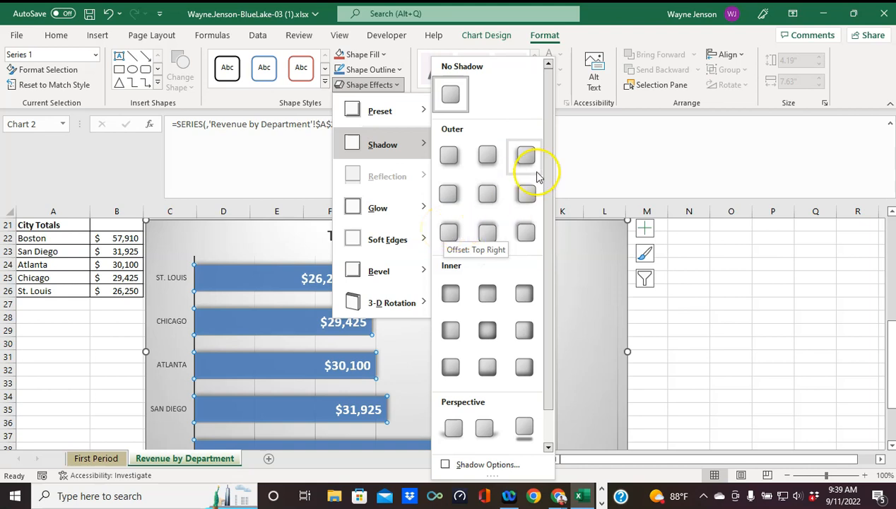
pyautogui.click(449, 156)
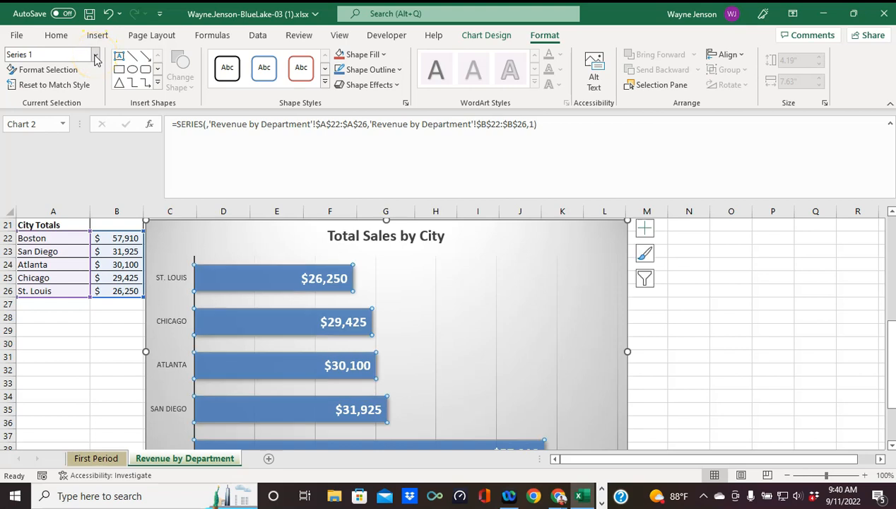
# Step: Set the vertical category axis to Categories in reverse order so Boston is on top
pyautogui.click(95, 55)
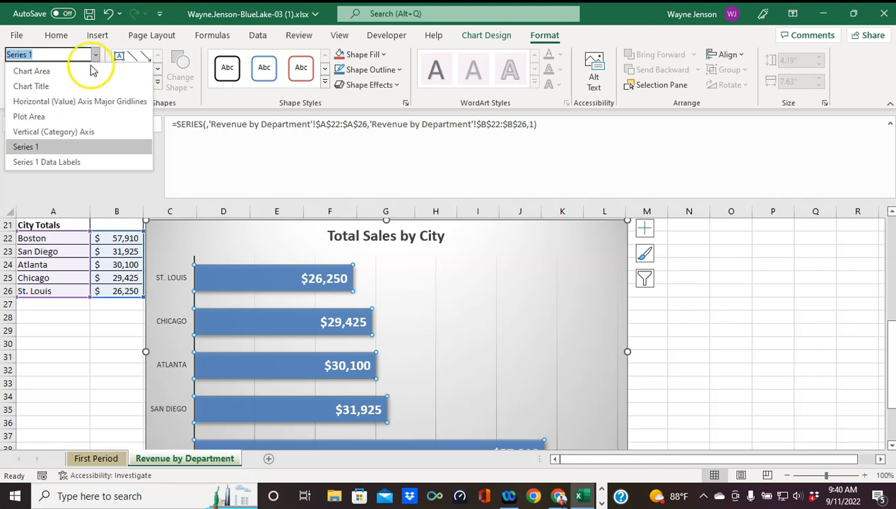
pyautogui.click(69, 134)
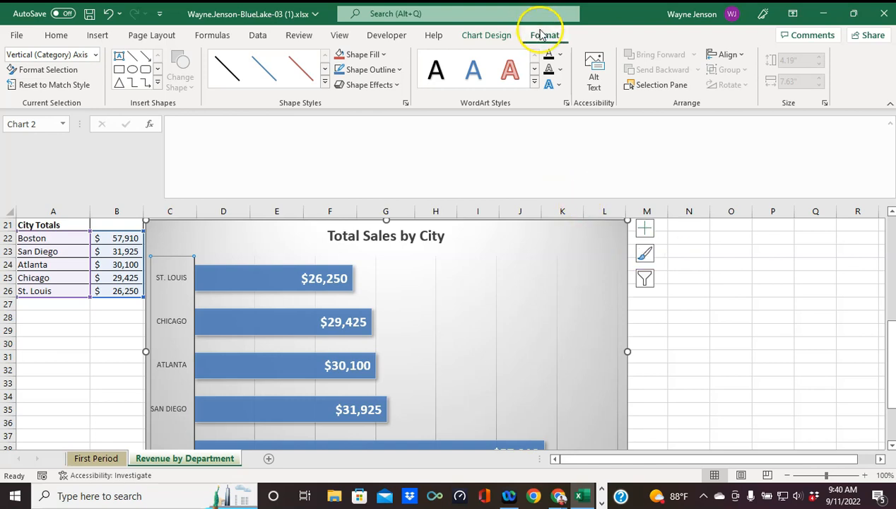
pyautogui.click(47, 71)
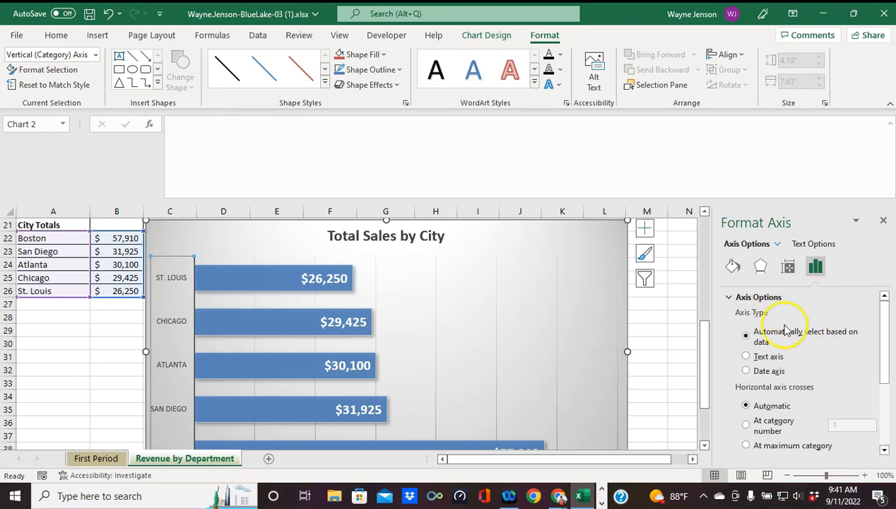
pyautogui.scroll(-1, 789, 398)
pyautogui.scroll(-2, 788, 397)
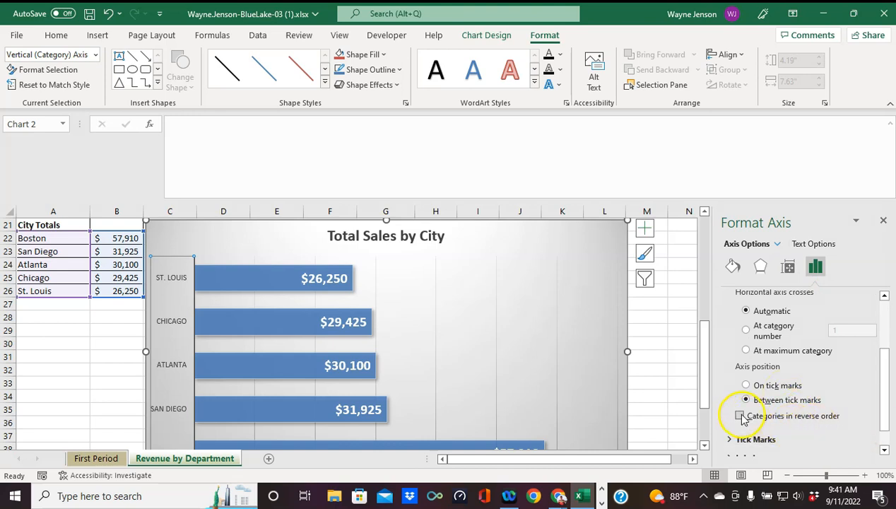
pyautogui.scroll(2, 742, 419)
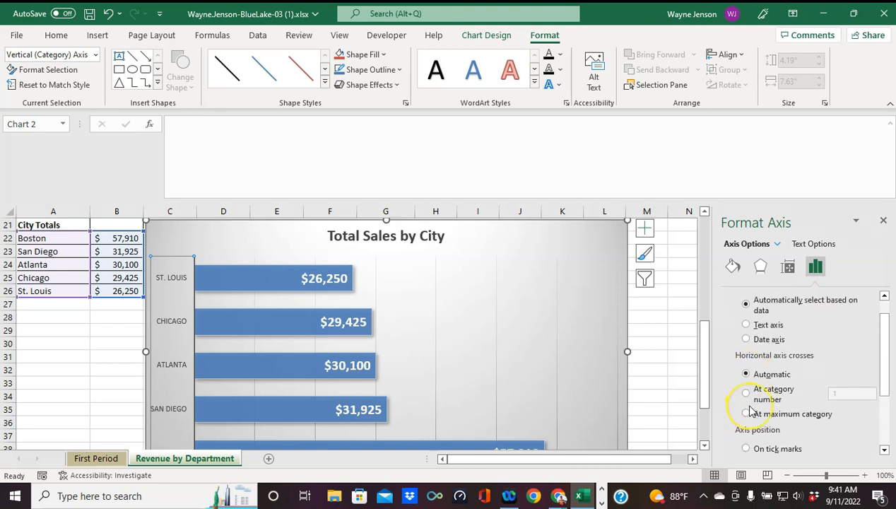
pyautogui.scroll(-2, 752, 411)
pyautogui.click(739, 417)
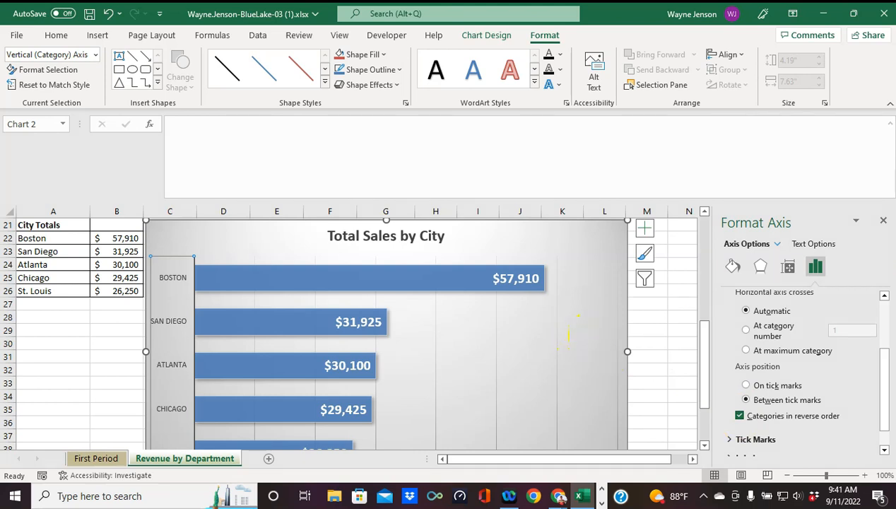
pyautogui.click(884, 221)
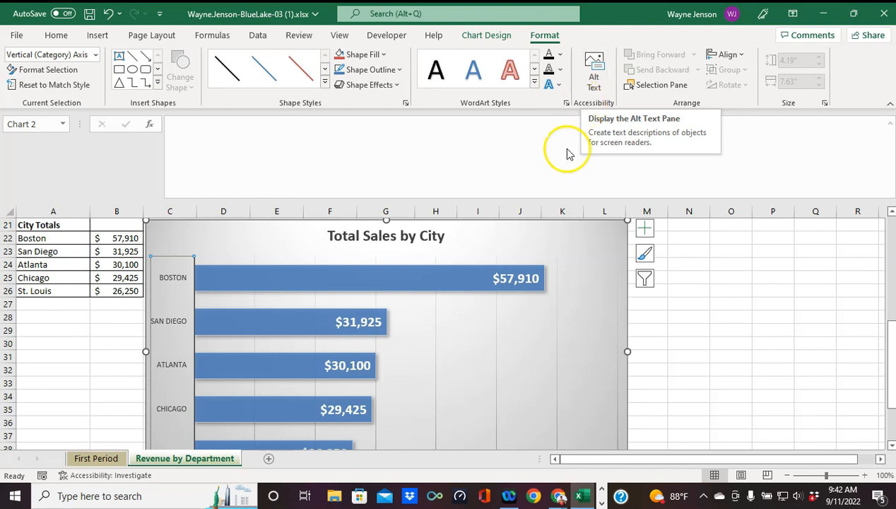
# Step: Add alt text to the chart describing a bar chart of totals in descending order
pyautogui.rightClick(627, 298)
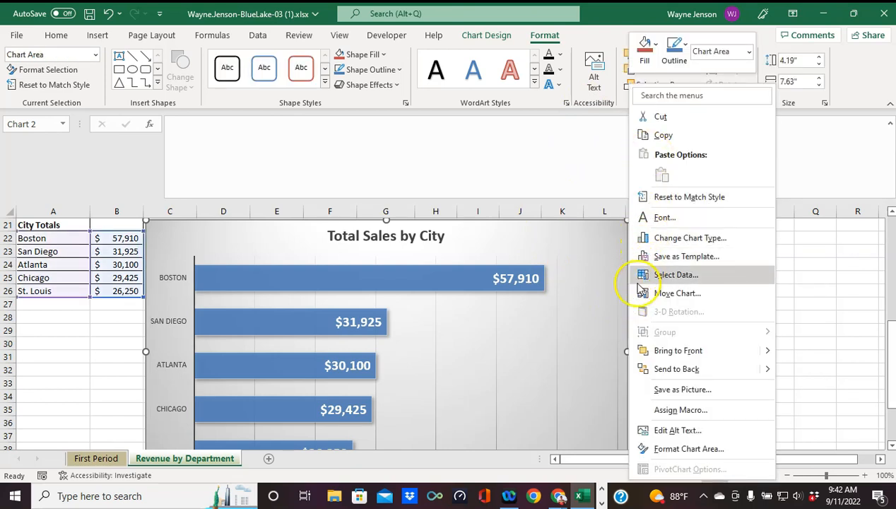
pyautogui.click(660, 432)
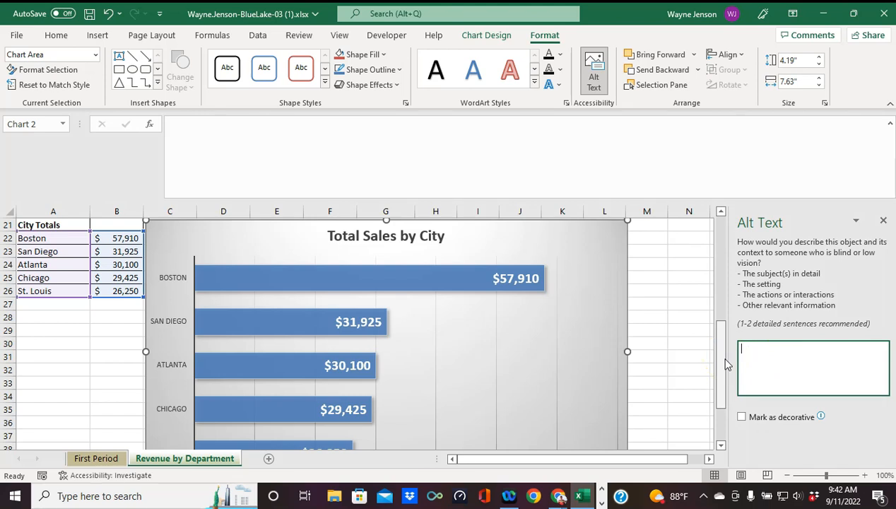
pyautogui.click(753, 347)
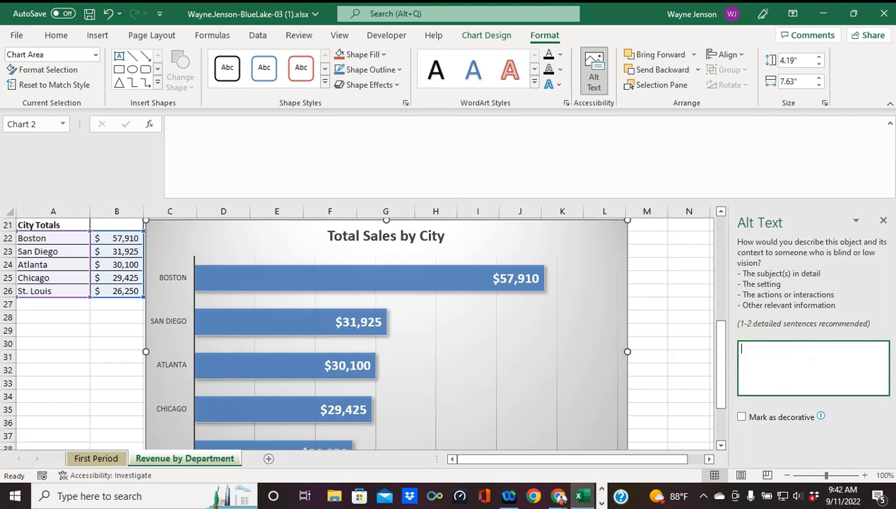
pyautogui.write('Thi')
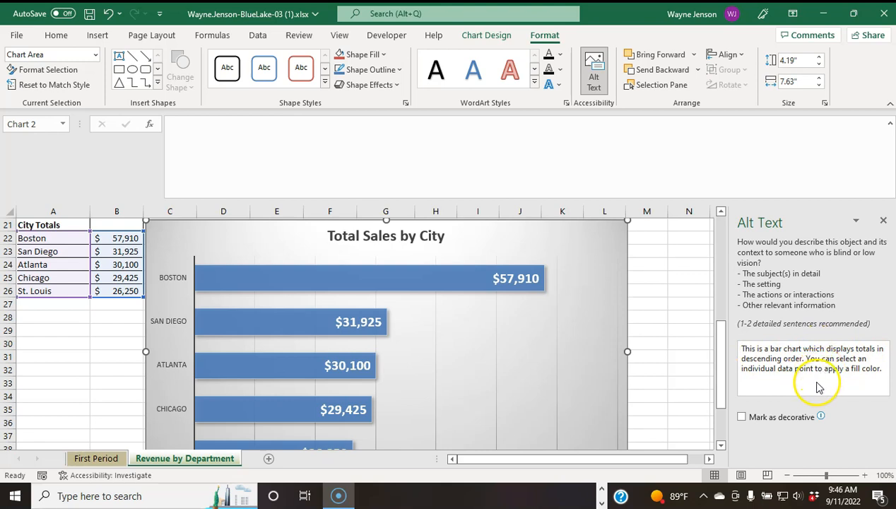
pyautogui.click(883, 223)
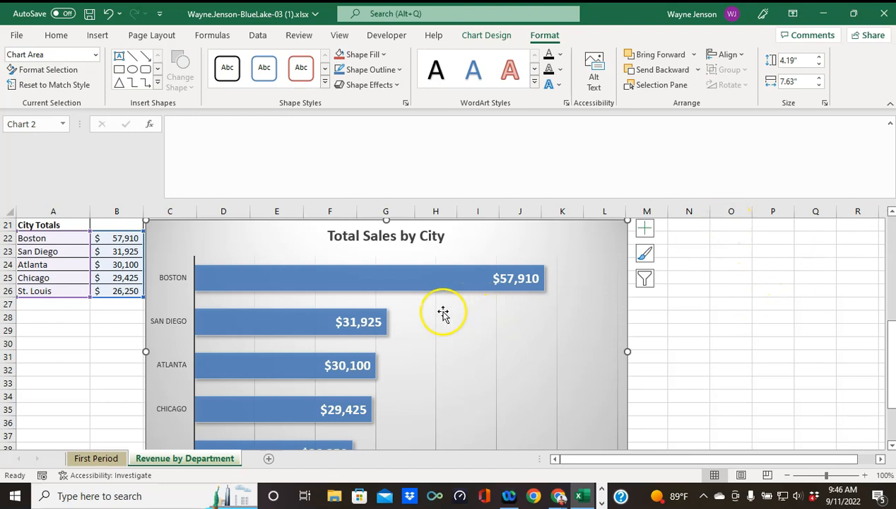
# Step: Jump to cell A1 using the Name Box
pyautogui.click(42, 126)
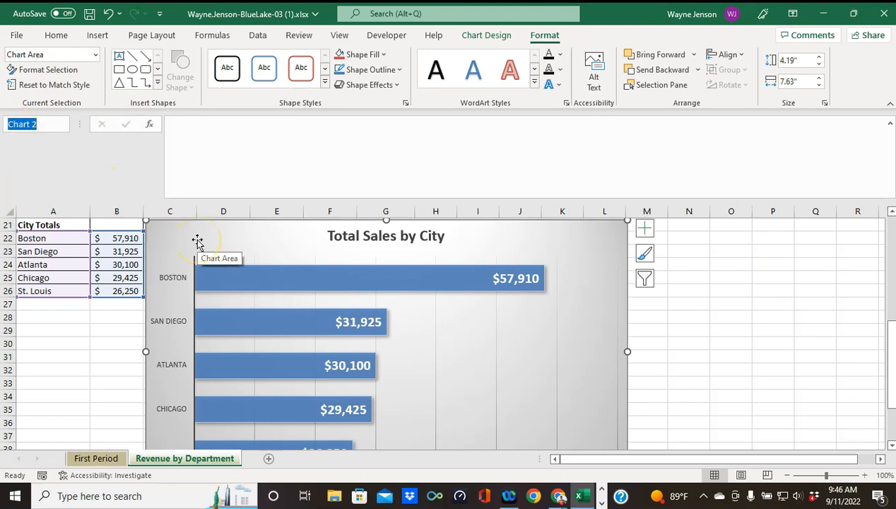
pyautogui.write('A1')
pyautogui.press('Return')
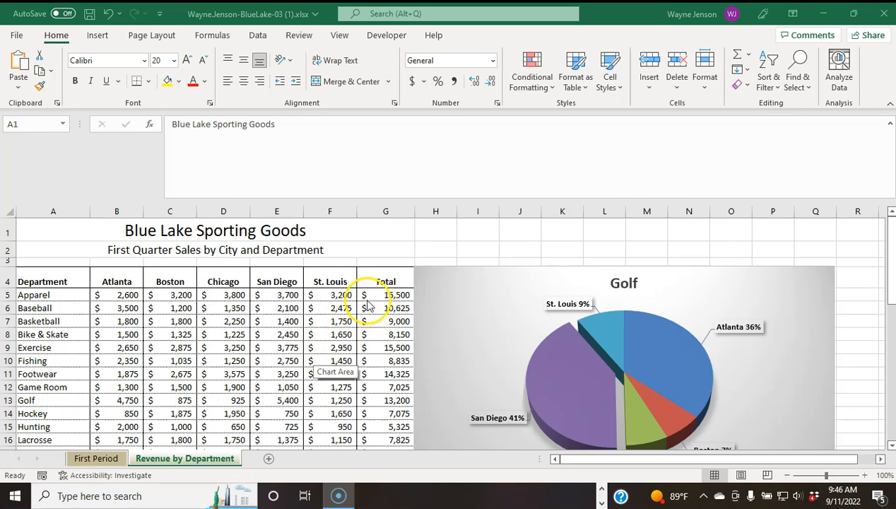
# Step: On the First Period sheet, select the monthly totals B19:E19 in the Total row
pyautogui.click(97, 459)
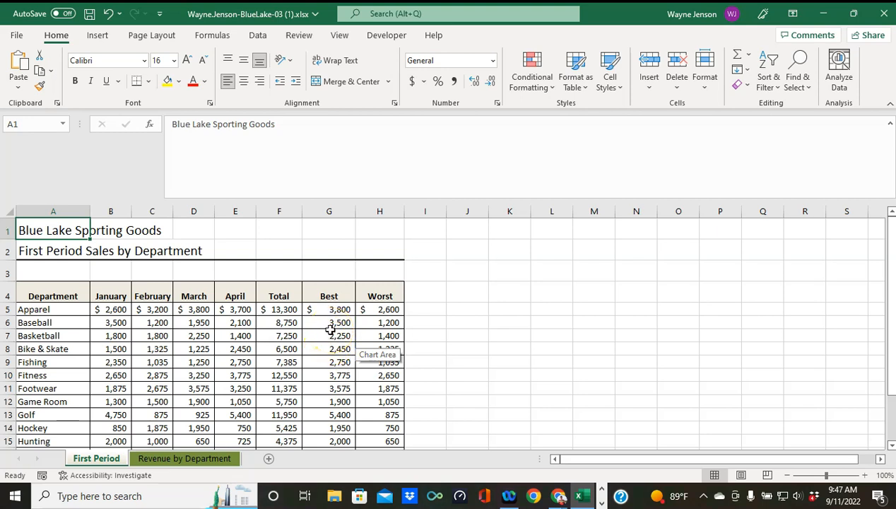
pyautogui.scroll(-3, 191, 366)
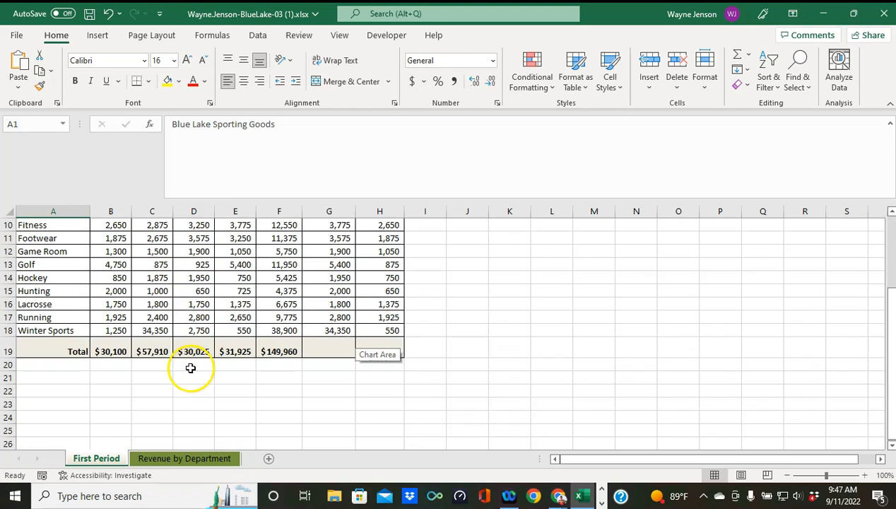
pyautogui.click(74, 351)
pyautogui.moveTo(74, 351); pyautogui.dragTo(241, 351)
pyautogui.click(117, 351)
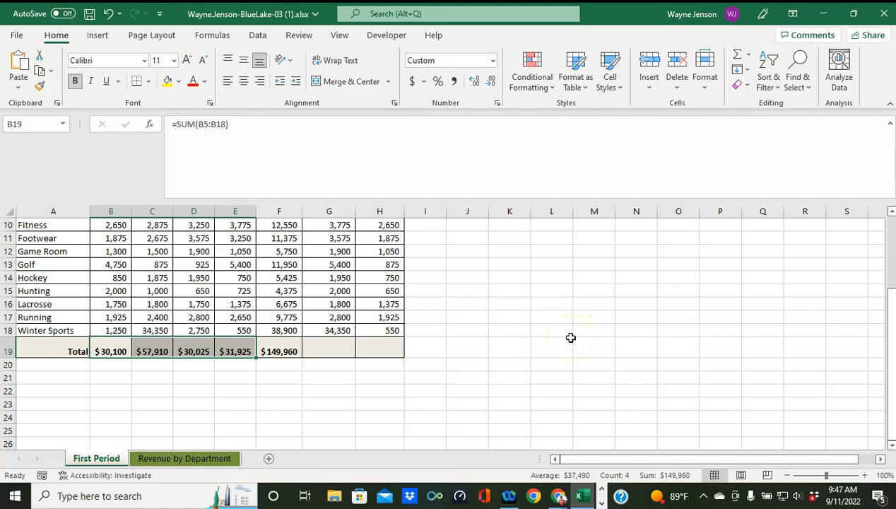
# Step: Insert a Line sparkline of B19:E19 with its location in cell I19
pyautogui.click(88, 37)
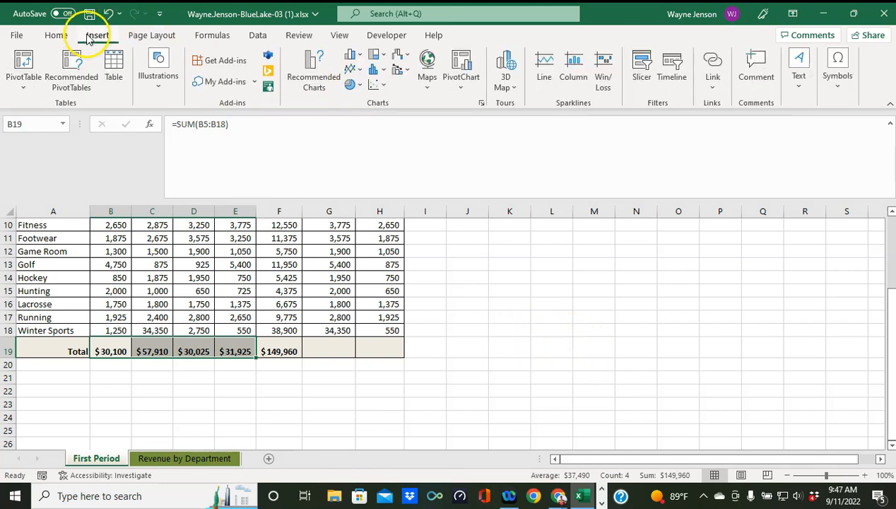
pyautogui.click(543, 65)
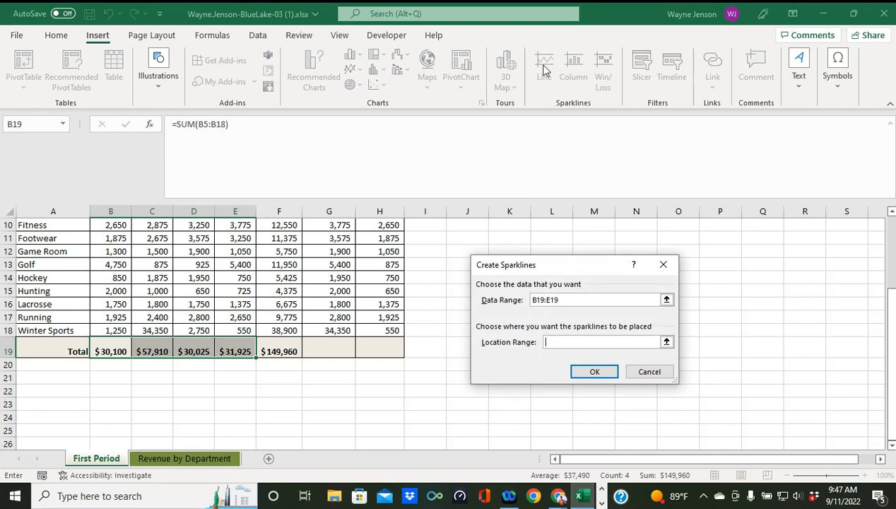
pyautogui.click(538, 73)
pyautogui.click(424, 349)
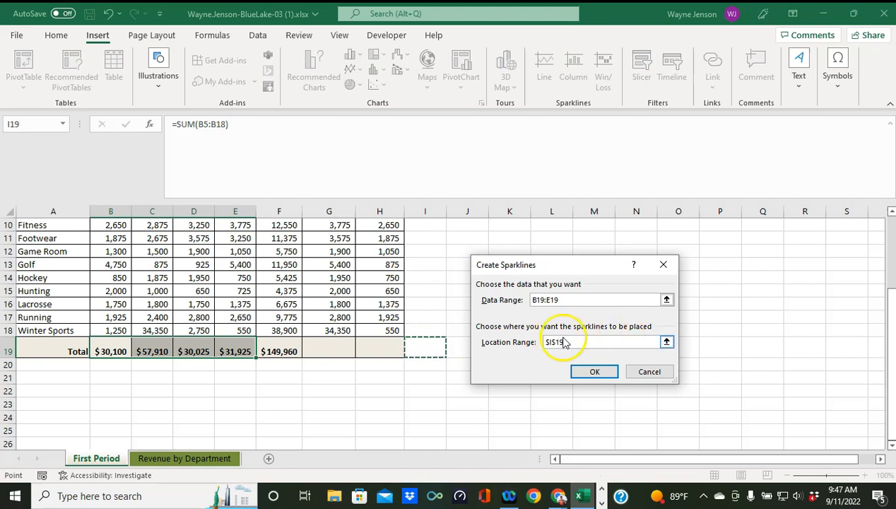
pyautogui.click(575, 376)
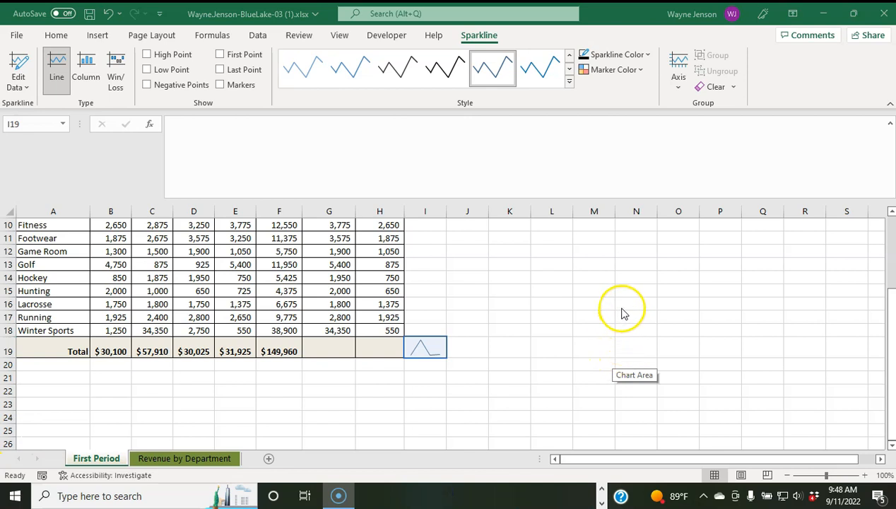
# Step: Set the height of row 19, holding the sparkline, to 35
pyautogui.click(434, 348)
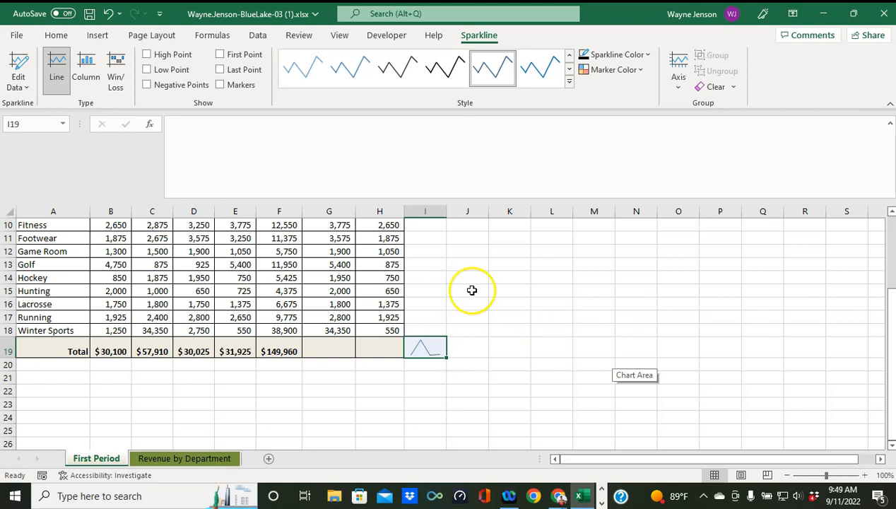
pyautogui.click(57, 36)
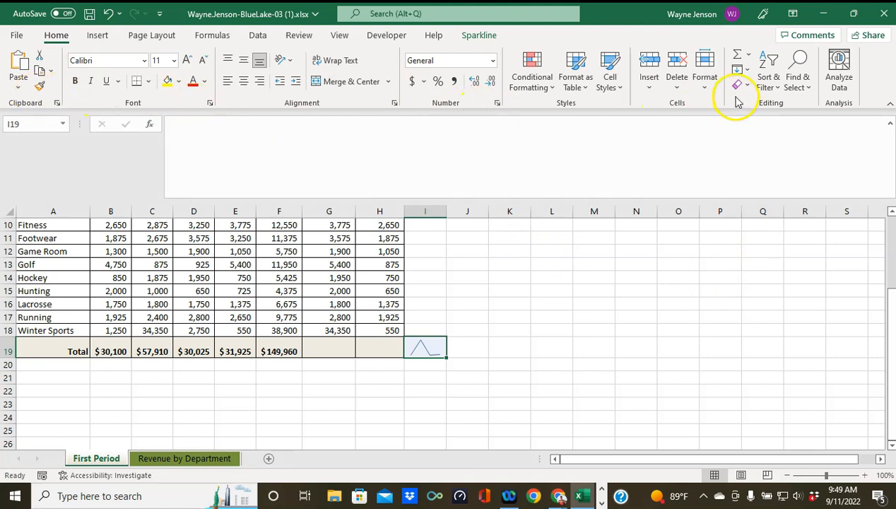
pyautogui.click(704, 68)
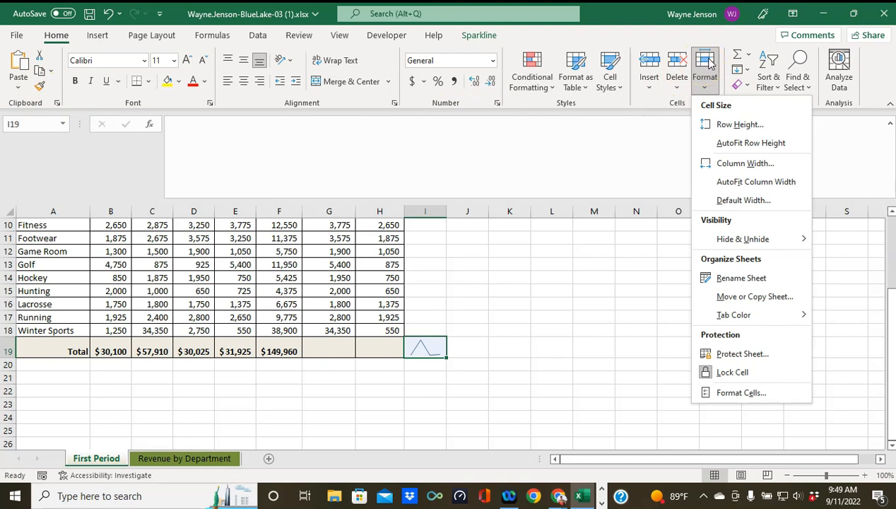
pyautogui.click(739, 125)
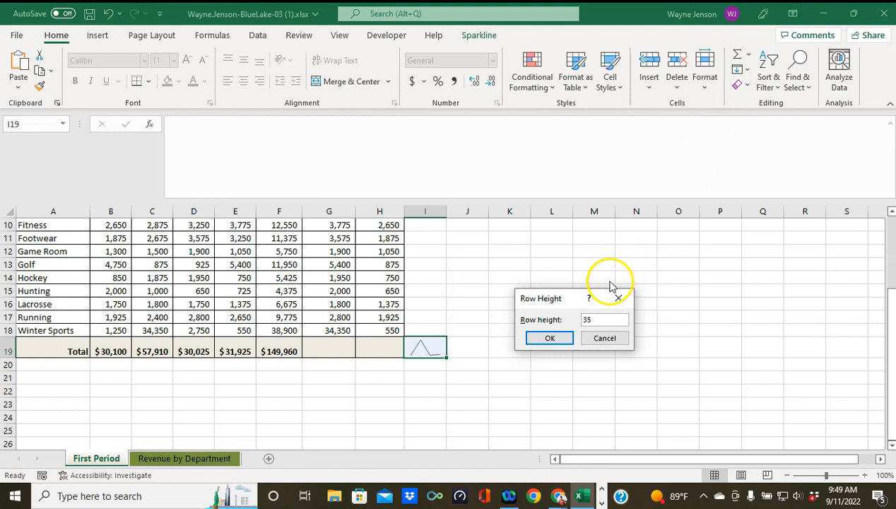
pyautogui.click(550, 337)
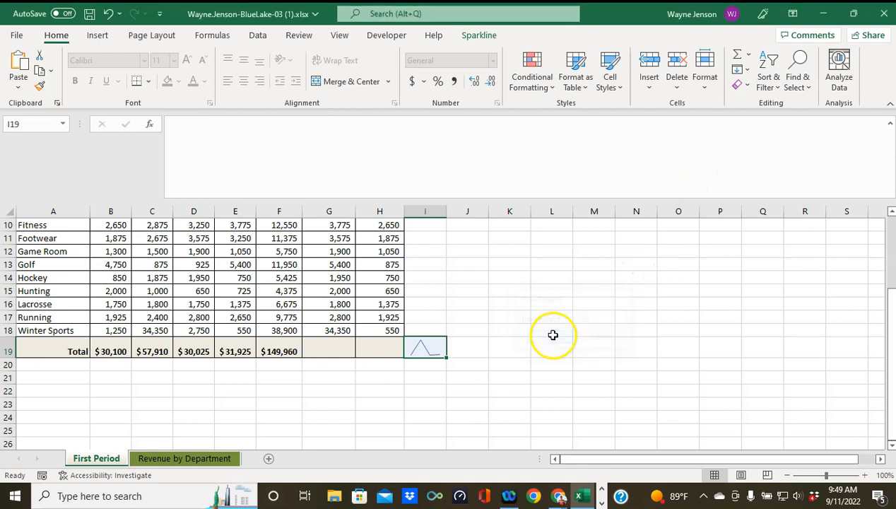
# Step: Widen column I to a width of 40
pyautogui.click(705, 77)
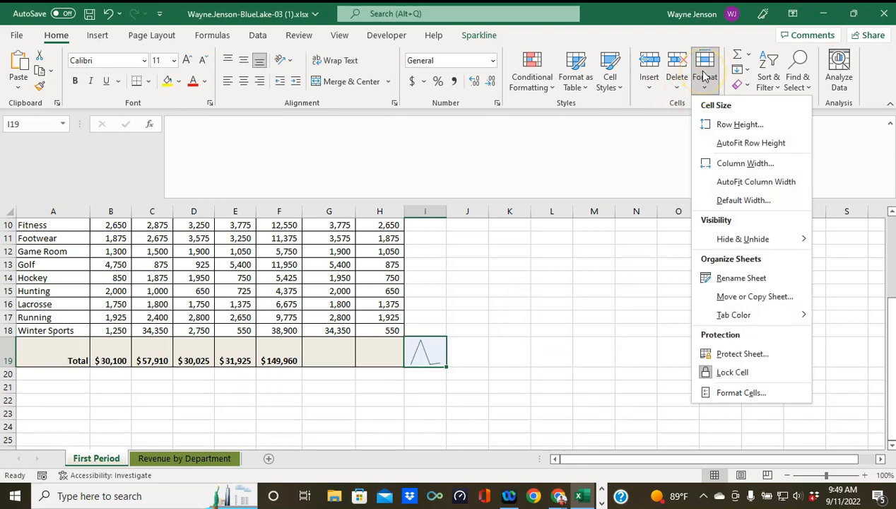
pyautogui.click(737, 170)
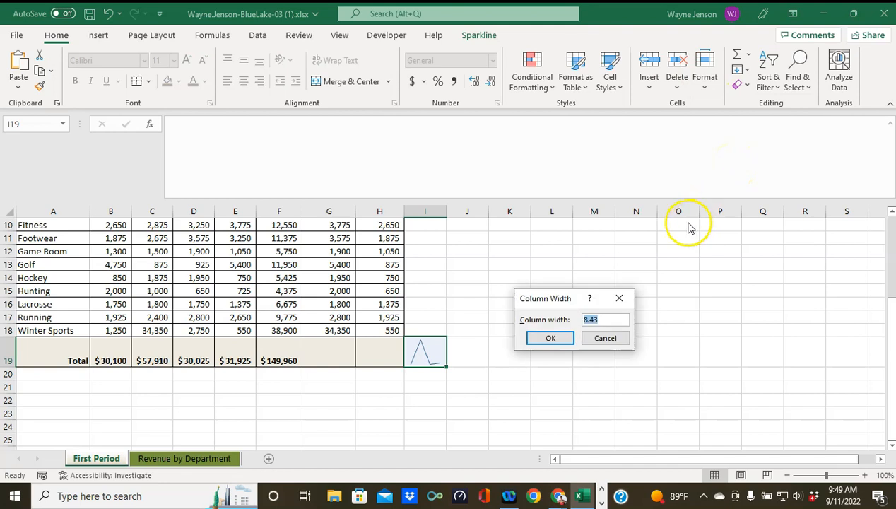
pyautogui.write('40')
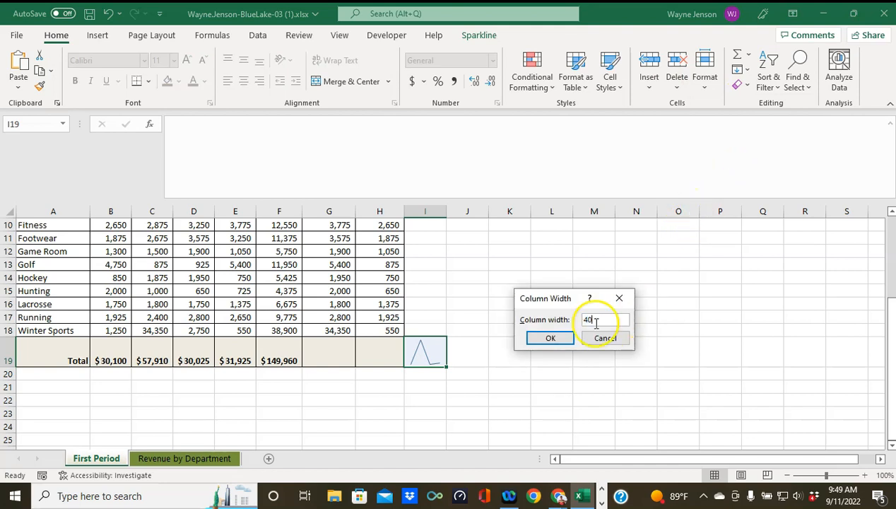
pyautogui.click(549, 338)
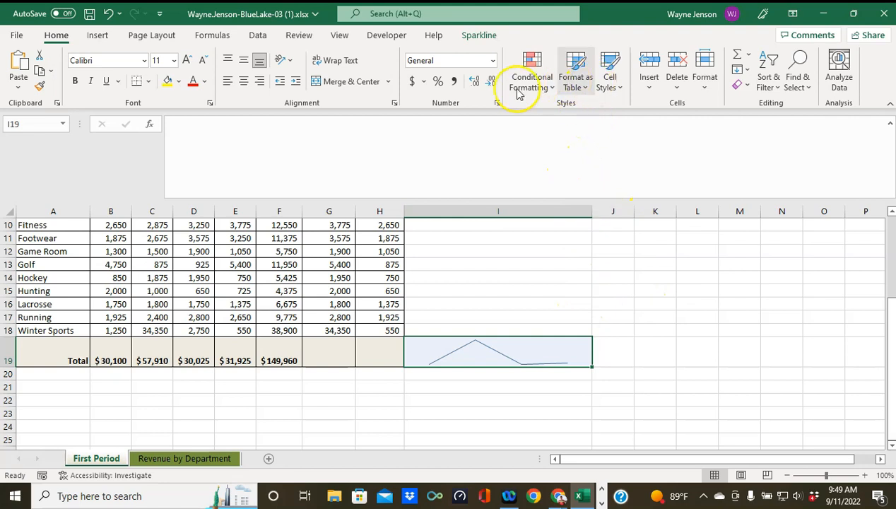
# Step: Turn on markers for the I19 sparkline and expand, then close, the sparkline style gallery
pyautogui.click(480, 36)
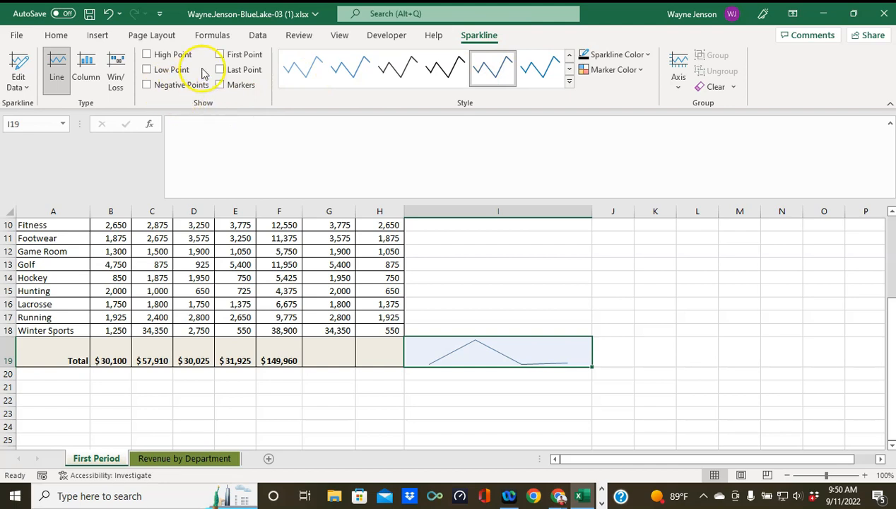
pyautogui.click(223, 87)
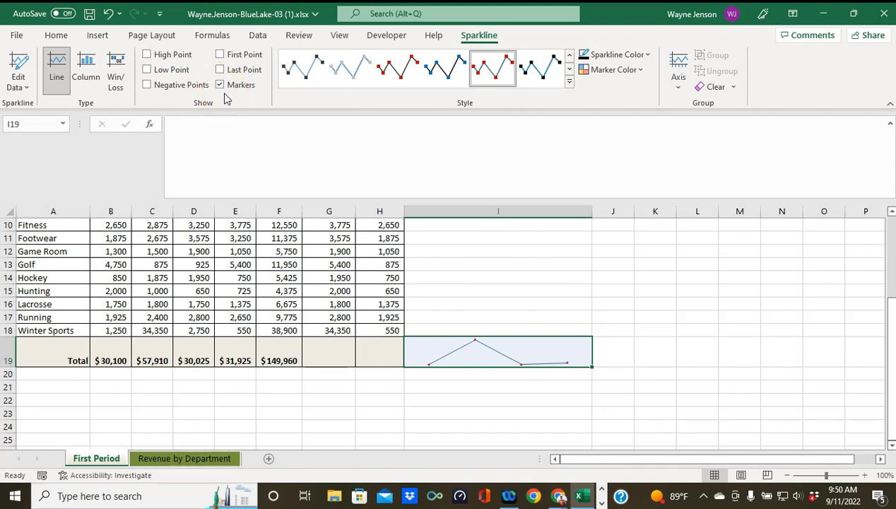
pyautogui.click(569, 83)
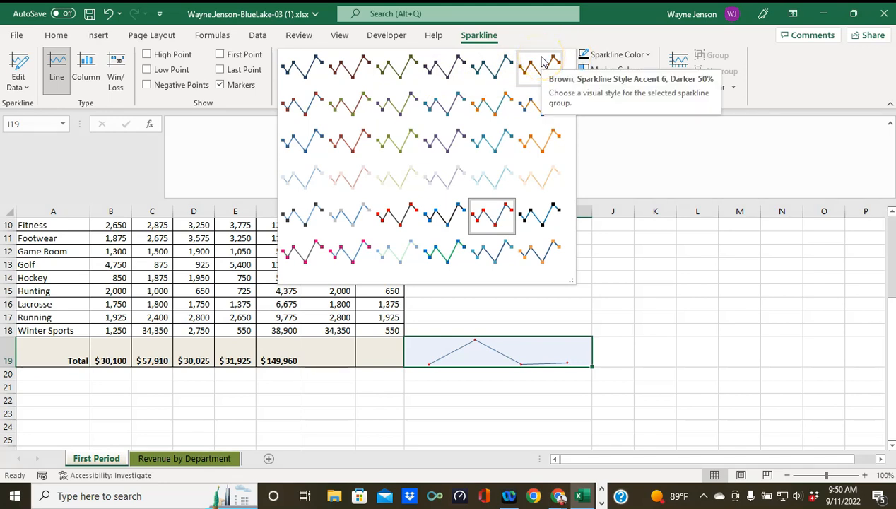
pyautogui.press('Escape')
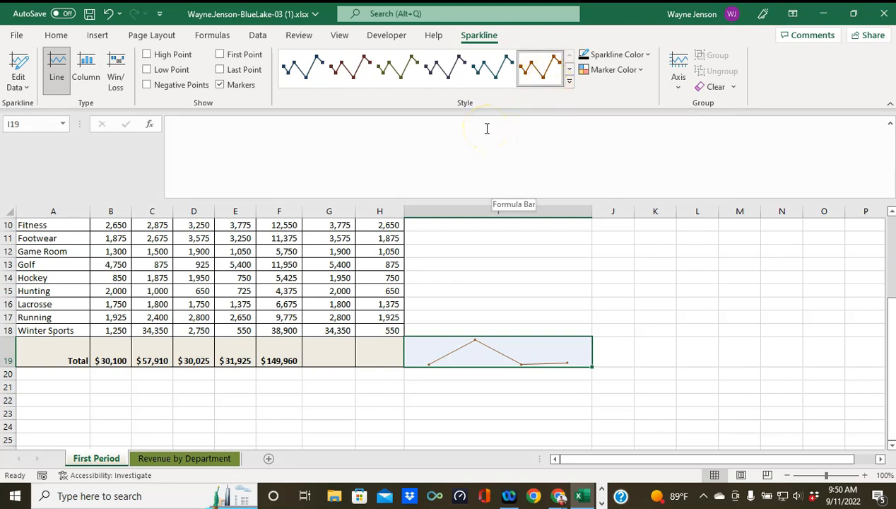
# Step: Put an outside border around the sparkline cell I19
pyautogui.click(57, 37)
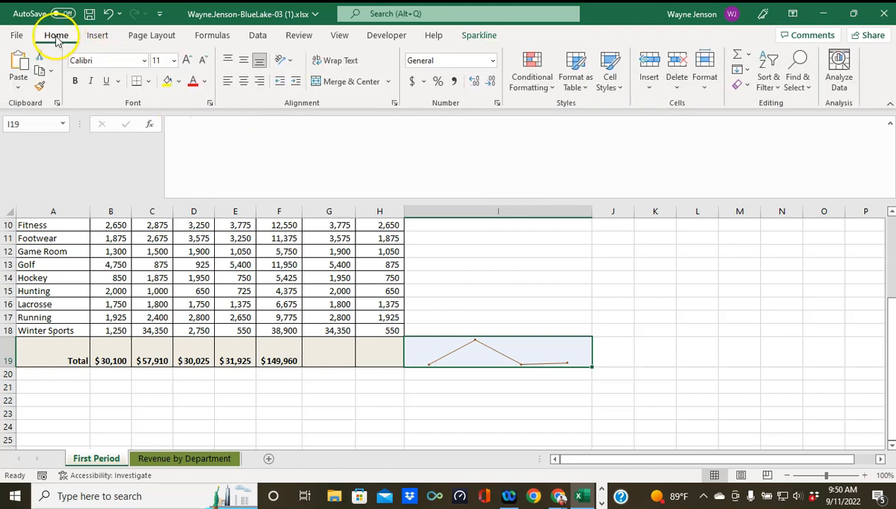
pyautogui.click(148, 82)
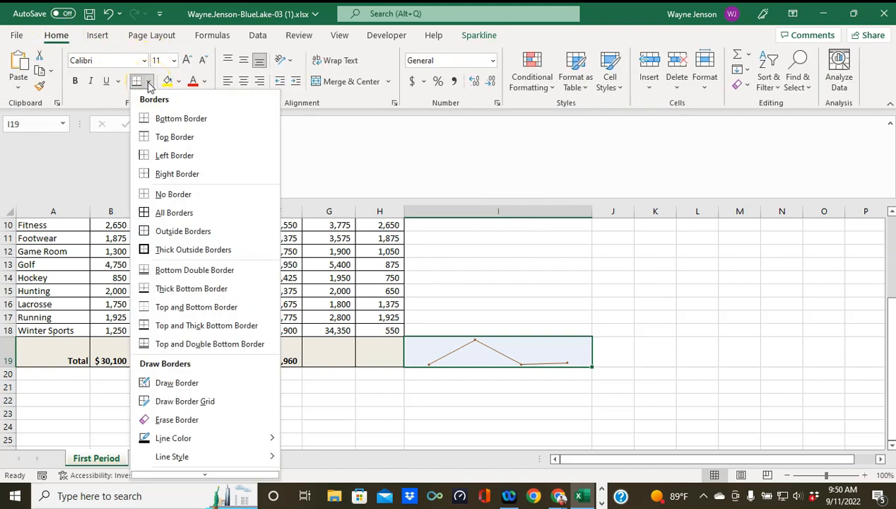
pyautogui.click(161, 232)
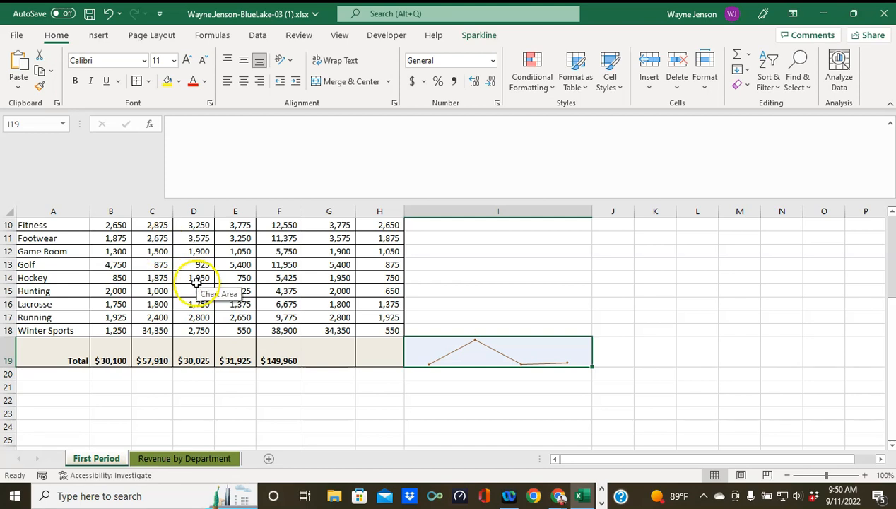
# Step: Set the height of header row 4 to 35
pyautogui.scroll(1, 180, 313)
pyautogui.scroll(3, 180, 312)
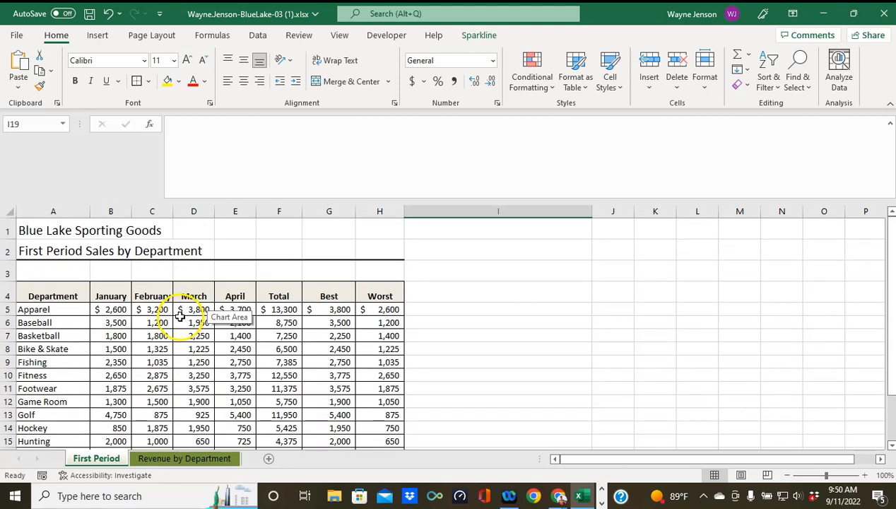
pyautogui.click(52, 296)
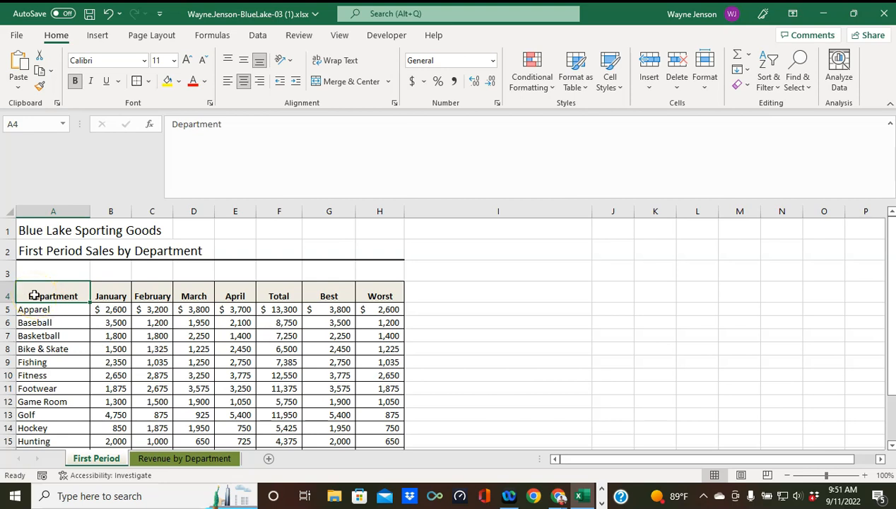
pyautogui.click(703, 81)
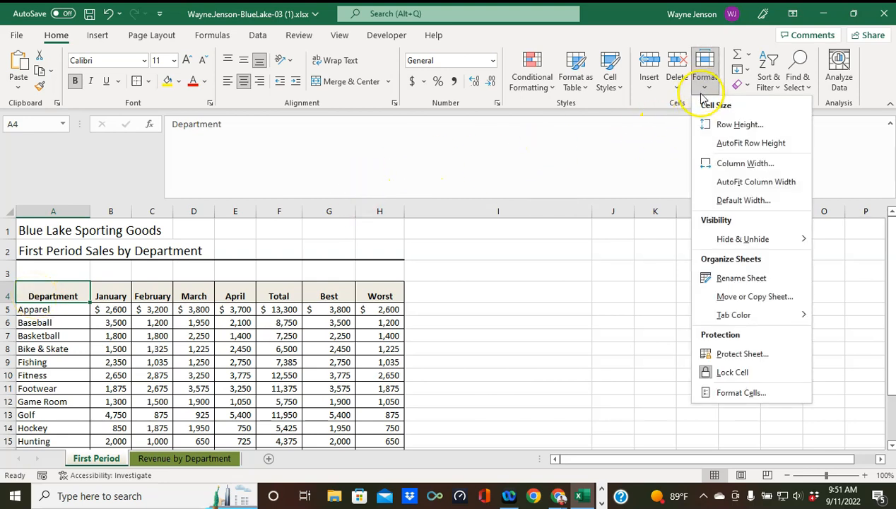
pyautogui.click(703, 124)
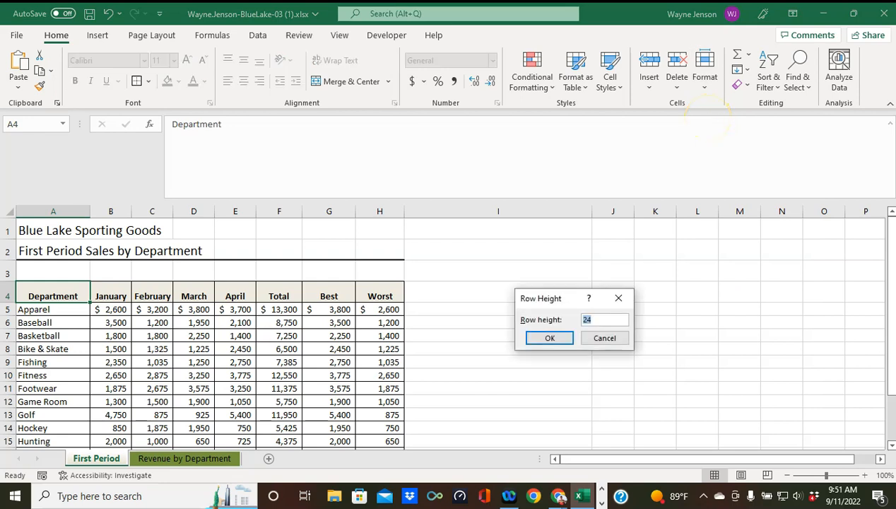
pyautogui.press('Return')
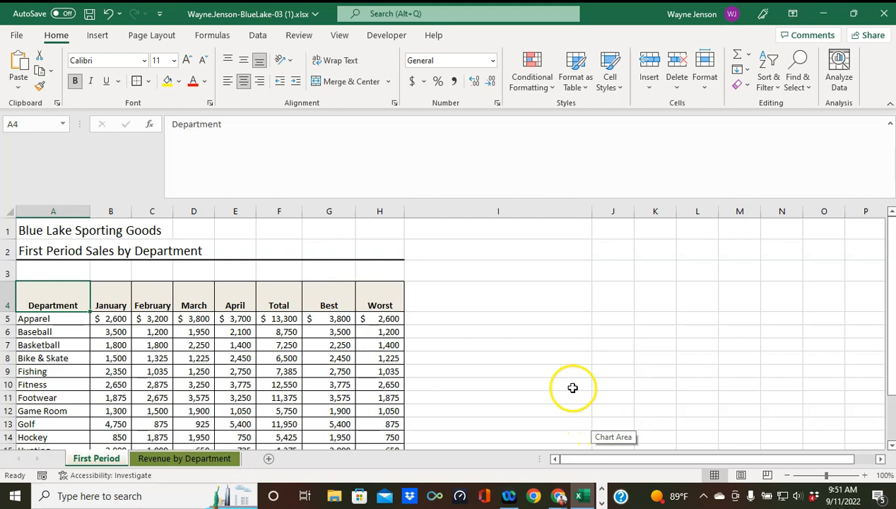
# Step: Jump to cell A1 at the top of the First Period sheet using the Name Box
pyautogui.click(31, 124)
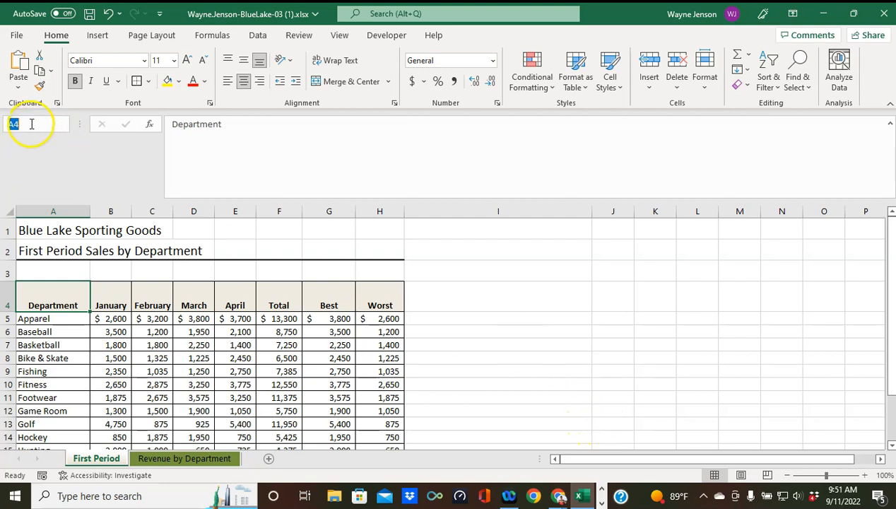
pyautogui.write('a1')
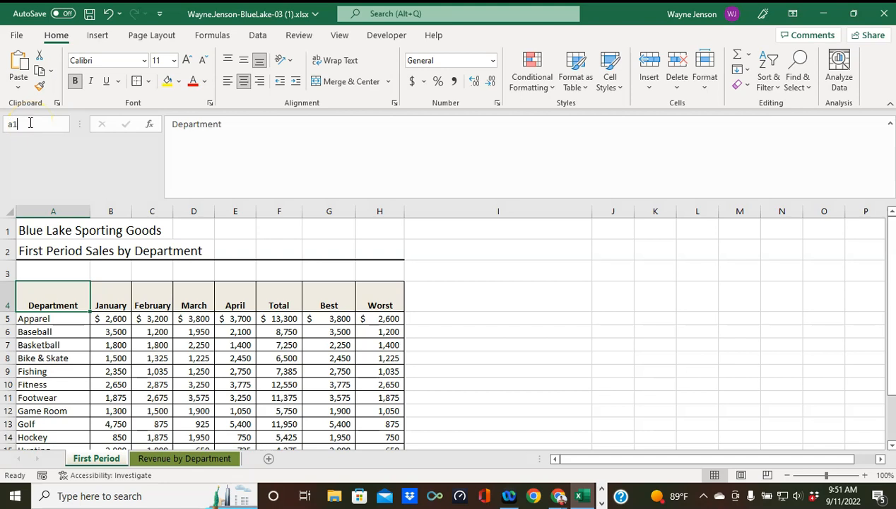
pyautogui.press('Return')
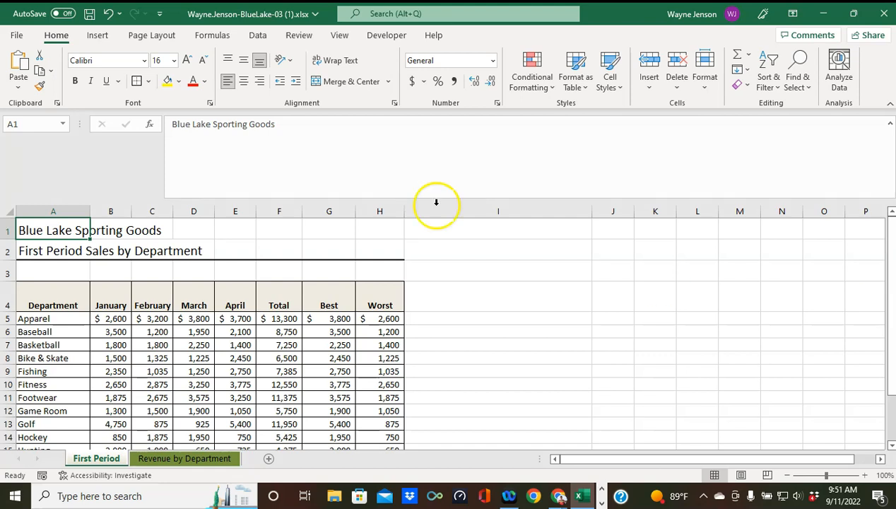
# Step: Set the sheet to landscape orientation, then save the workbook and close Excel
pyautogui.click(152, 37)
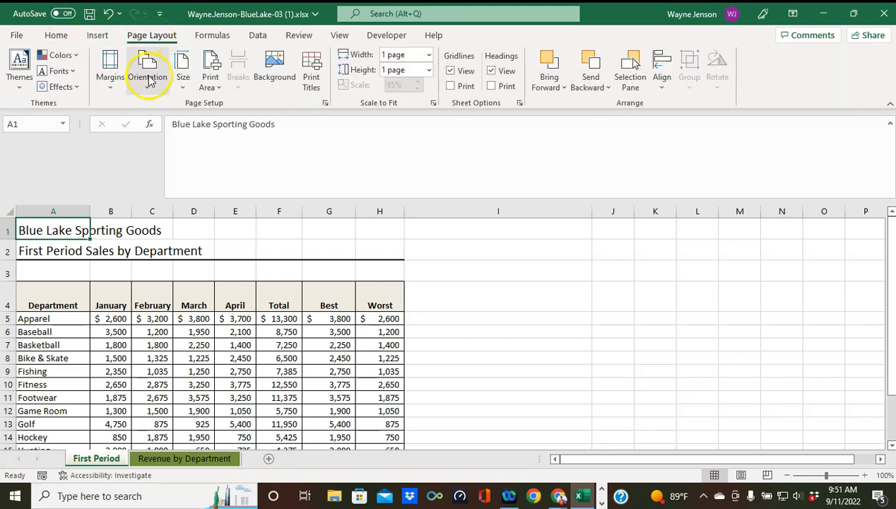
pyautogui.click(149, 79)
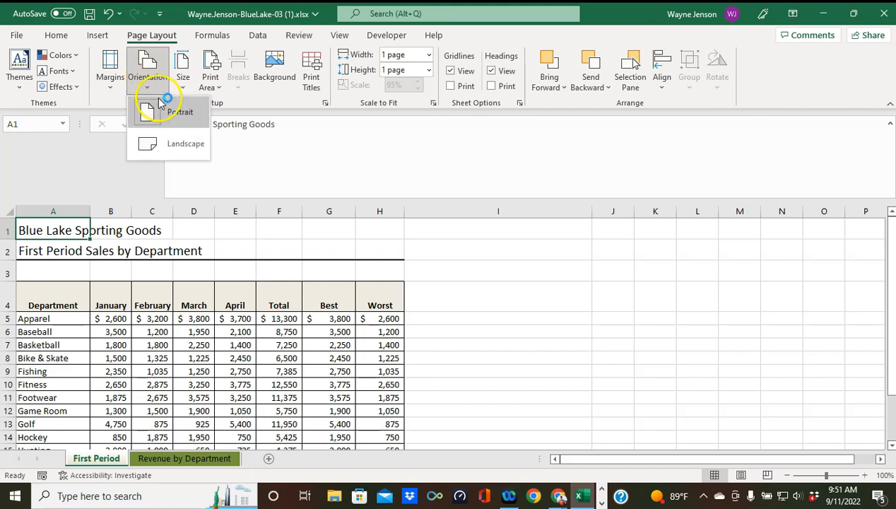
pyautogui.click(173, 149)
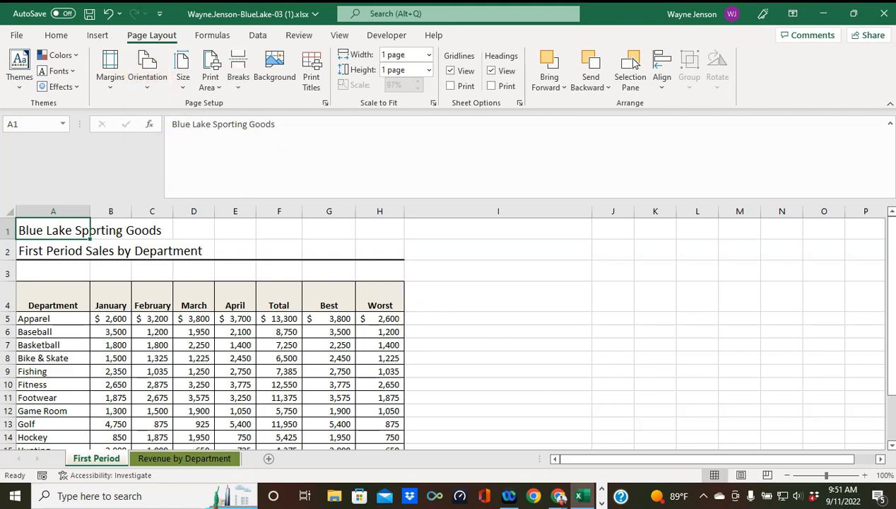
pyautogui.click(90, 14)
pyautogui.click(882, 13)
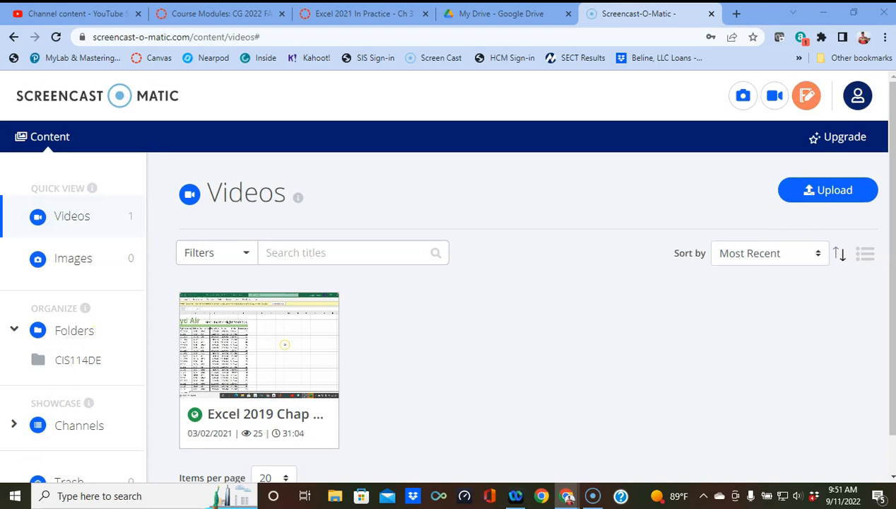
# Step: Upload today's Blue Lake workbook from Downloads to Guided Project 3-3
pyautogui.scroll(20, 585, 288)
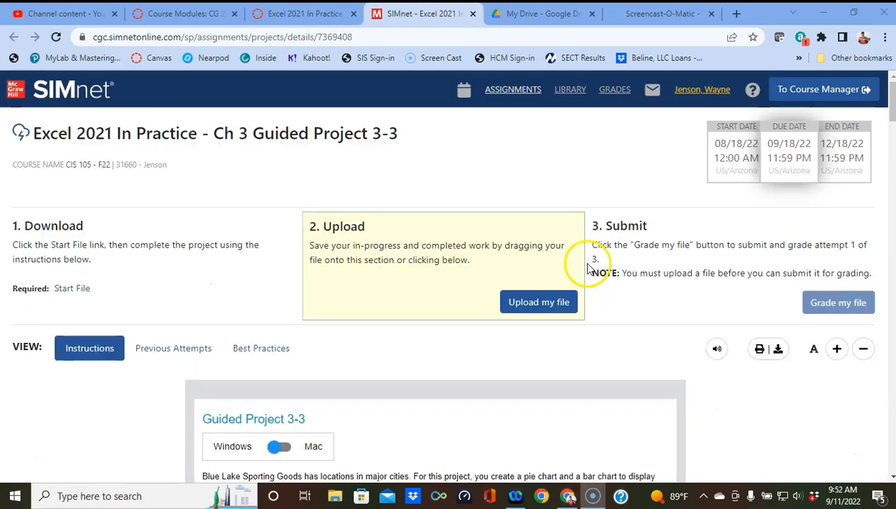
pyautogui.click(556, 308)
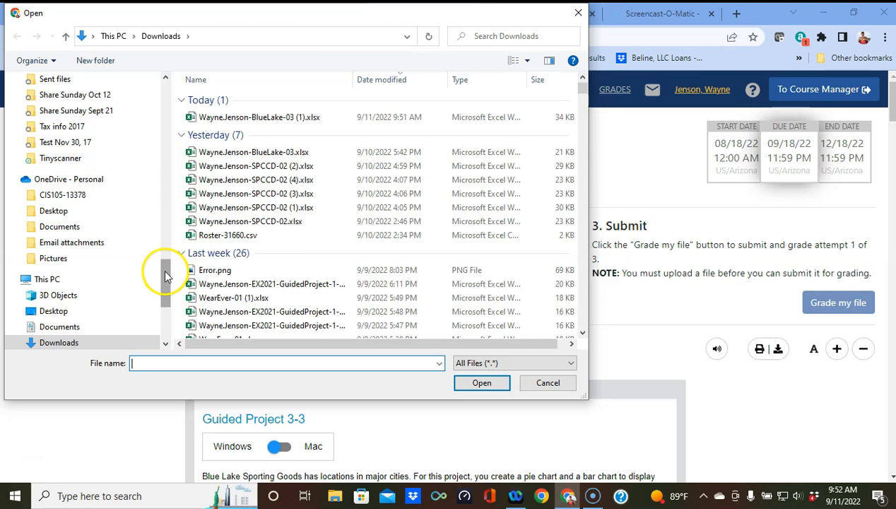
pyautogui.click(266, 119)
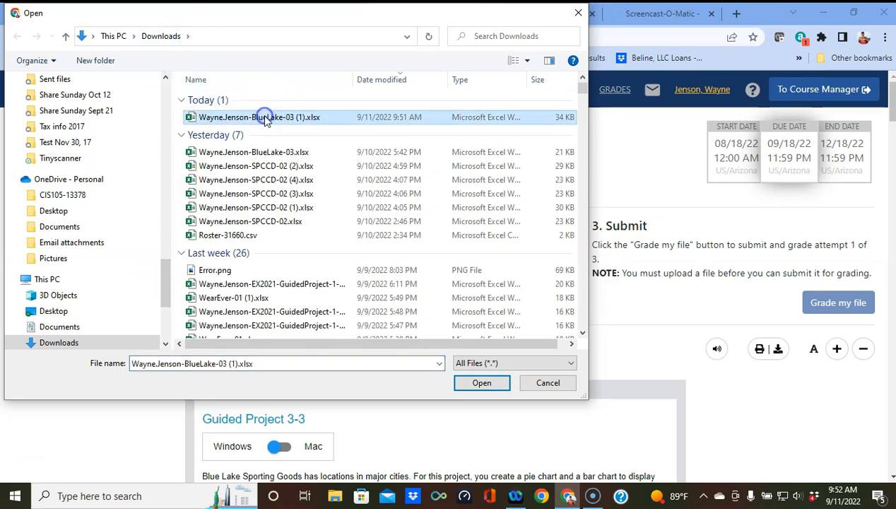
pyautogui.click(495, 383)
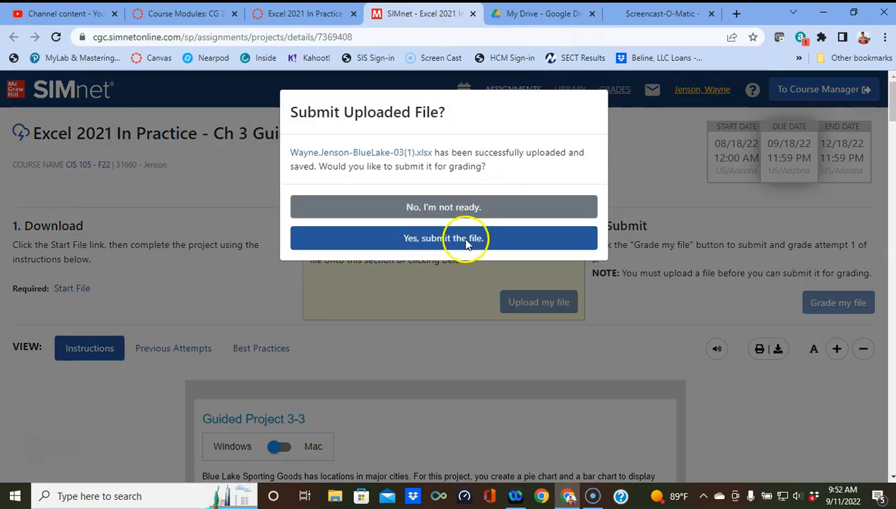
# Step: Submit the file for grading and review the 100% (26/26) results page
pyautogui.click(466, 238)
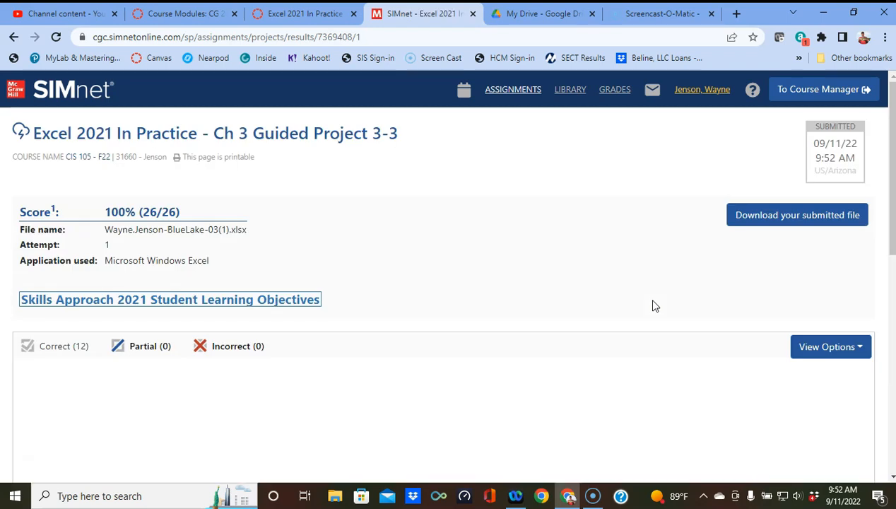
pyautogui.click(614, 280)
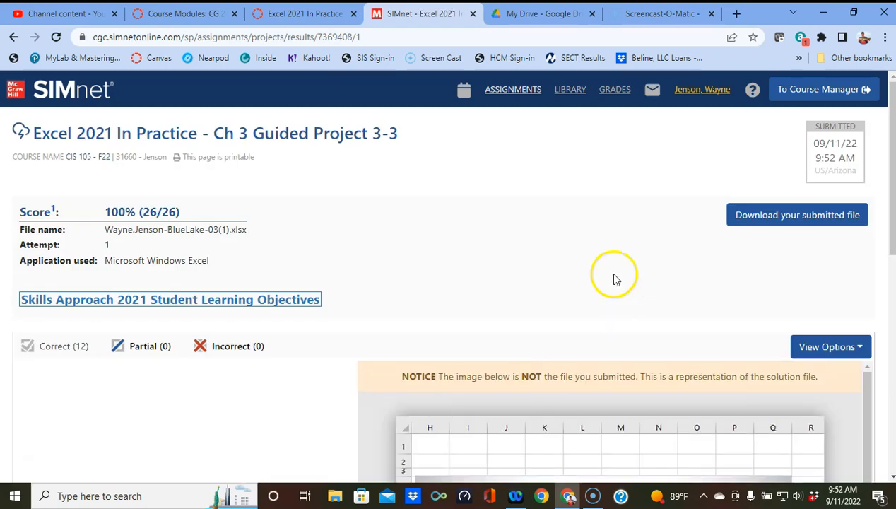
pyautogui.scroll(-2, 474, 263)
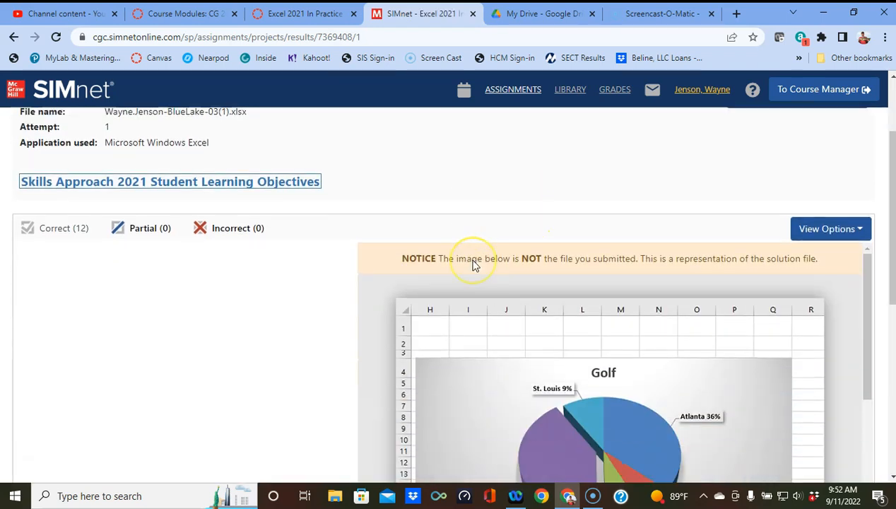
pyautogui.scroll(2, 475, 264)
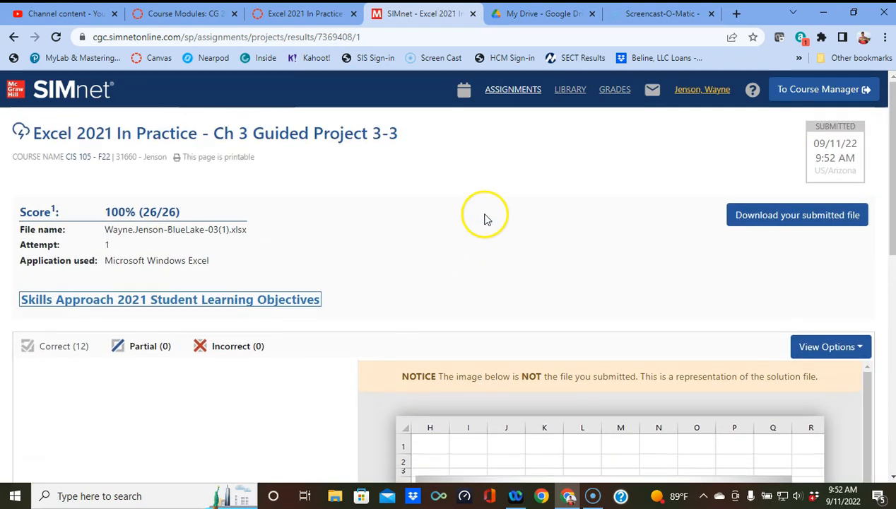